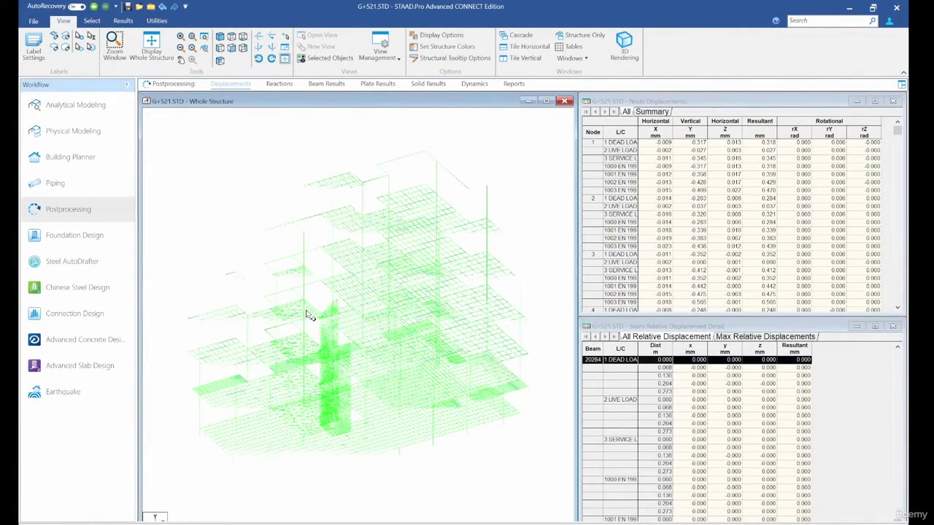
Orbit the analysed structure, then launch Advanced Concrete Design to open STAAD RCDC
left_click_drag(307, 315, 210, 175)
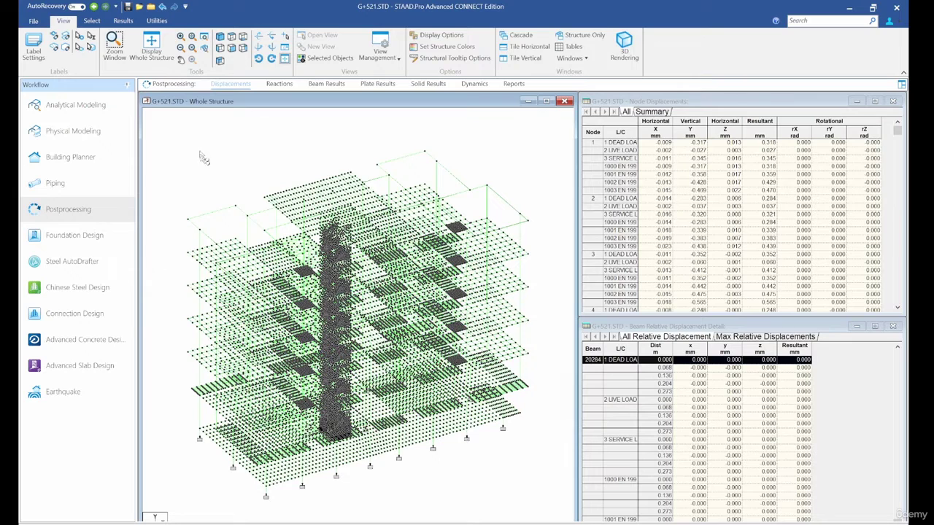
left_click(82, 337)
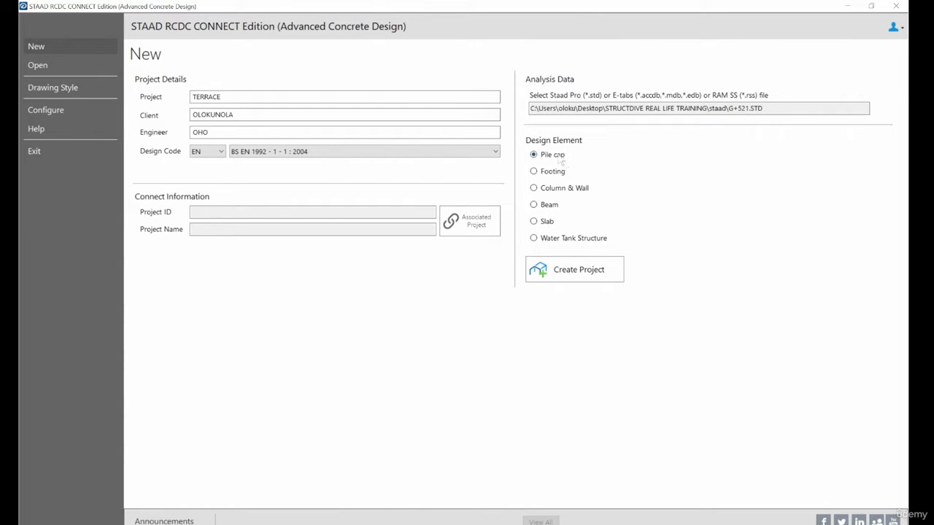
Choose Beam as the design element, include the 0 m level, and create the project
left_click(558, 205)
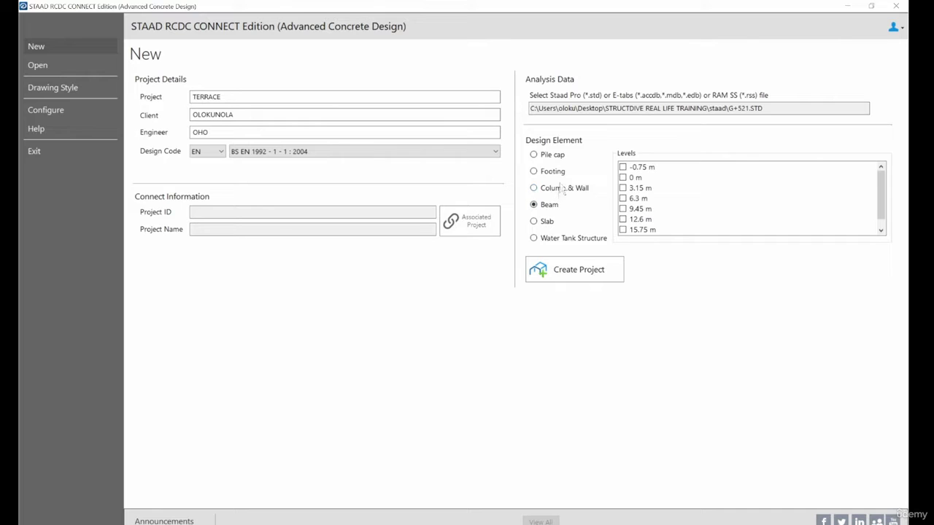
left_click(622, 178)
left_click(622, 178)
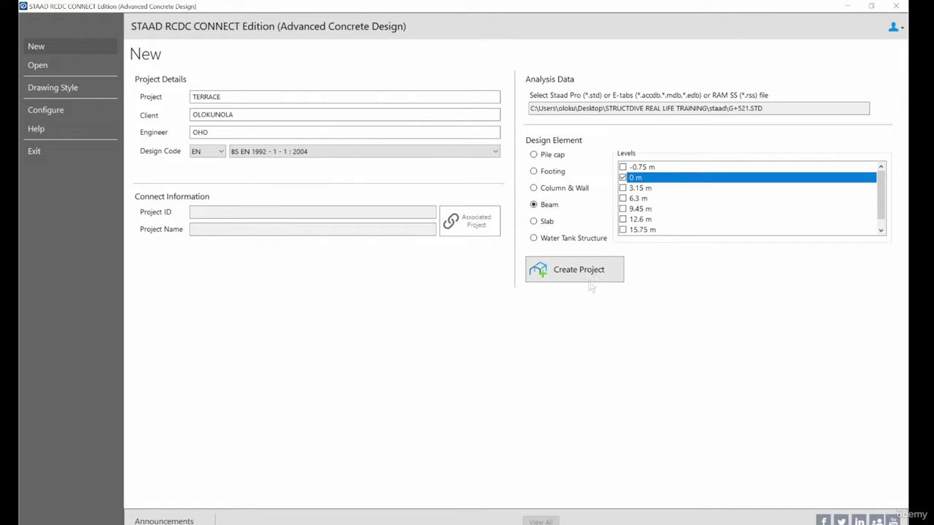
left_click(584, 281)
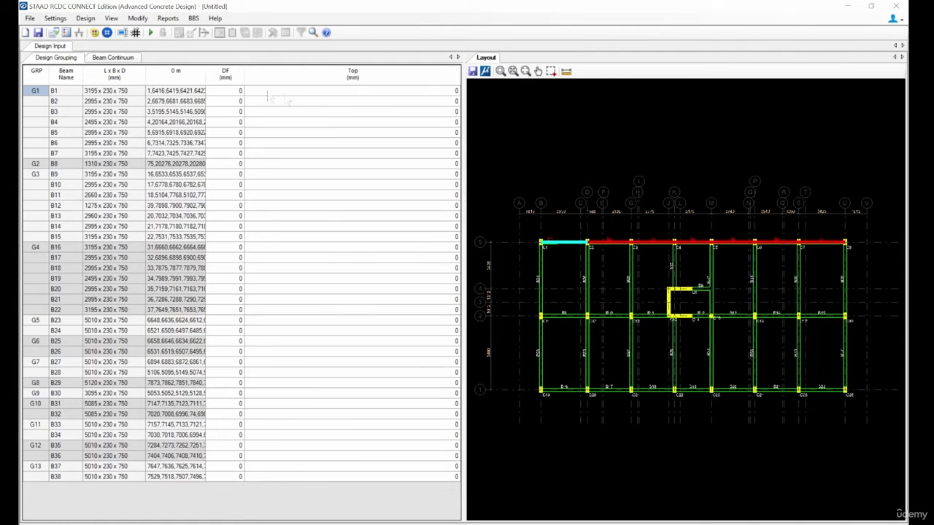
Select beams on the 0 m plan to identify groups G2 through G8 in the grouping table
left_click(32, 97)
left_click(699, 294)
left_click(608, 318)
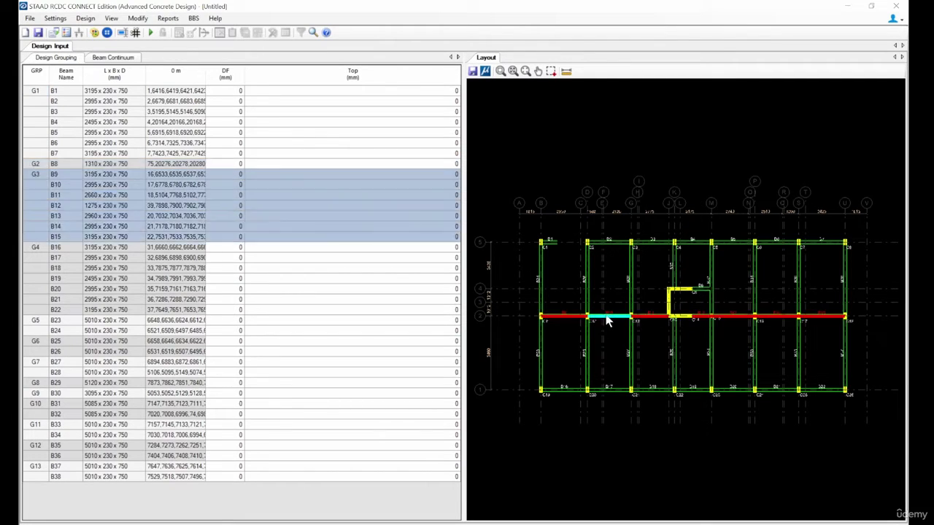
left_click(569, 391)
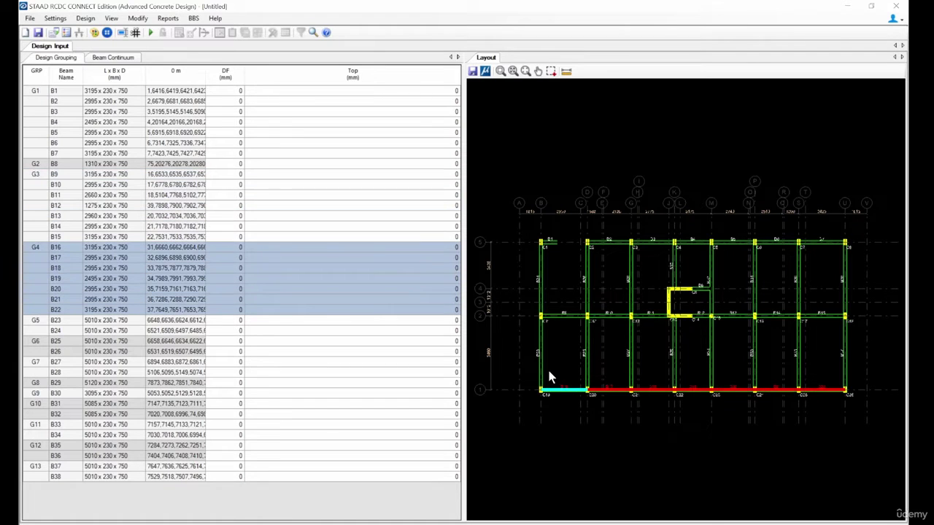
left_click(543, 363)
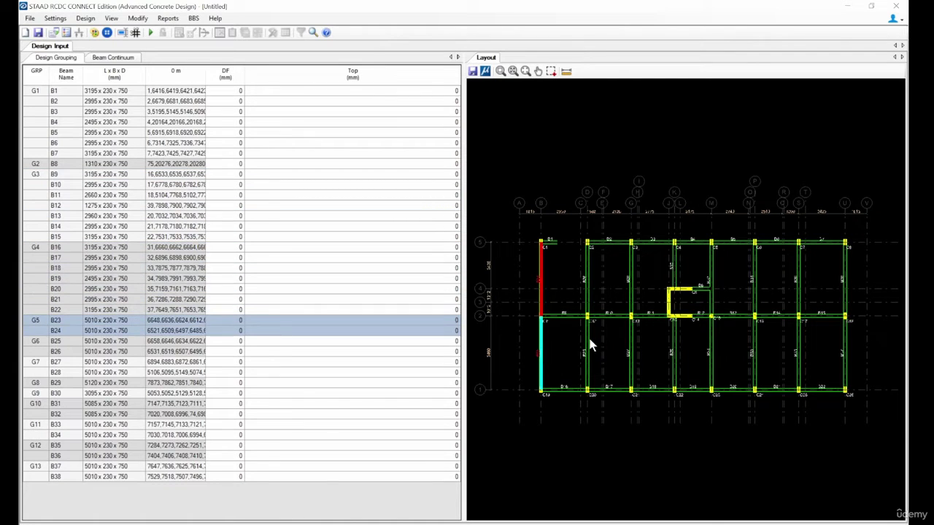
left_click(588, 343)
left_click(632, 347)
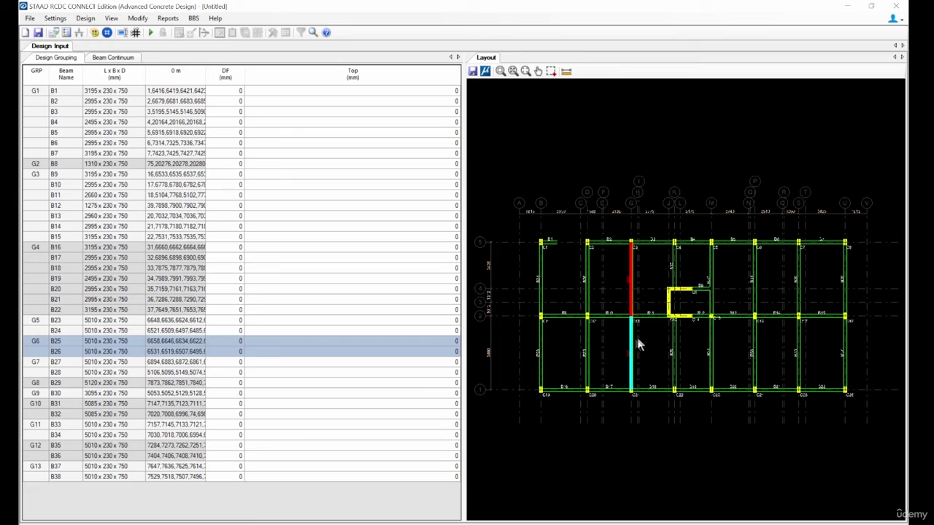
left_click(675, 342)
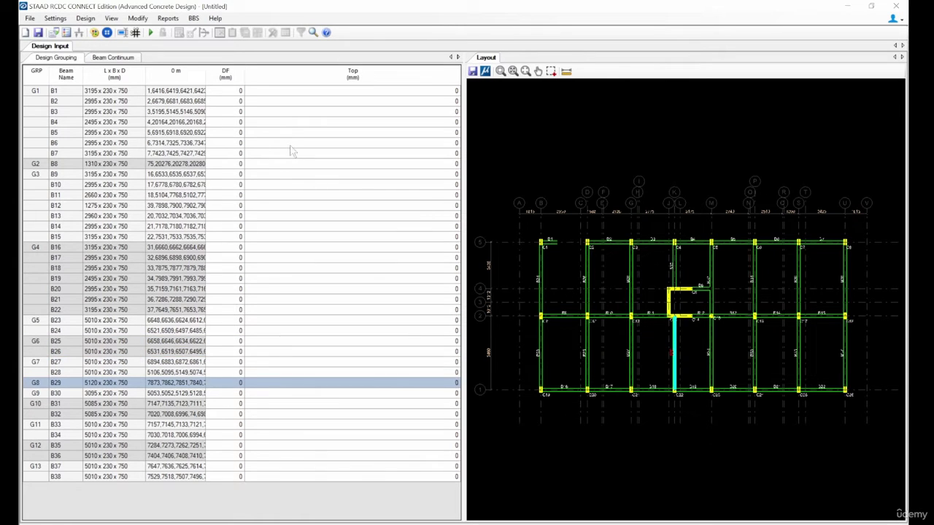
left_click(54, 18)
In General And Reinforcement Settings, ignore torsion below the 1000 kNm threshold
left_click(79, 33)
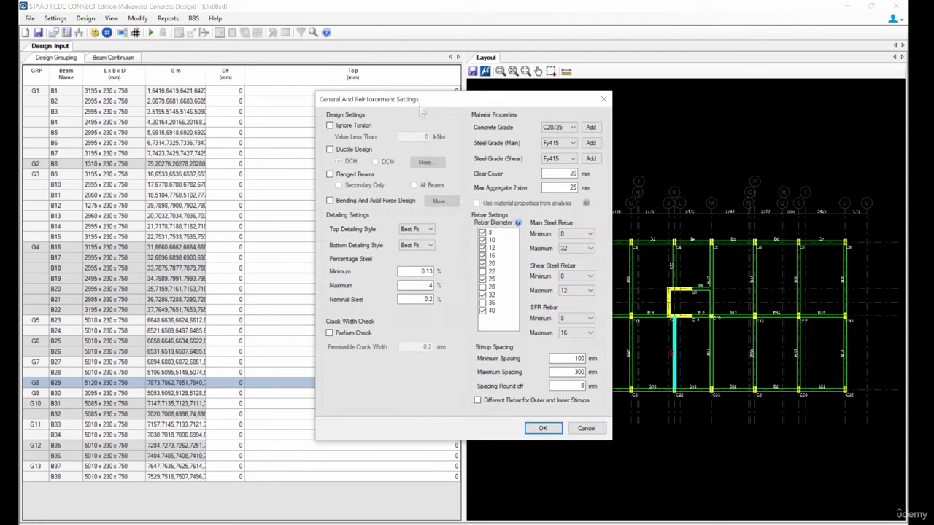
left_click(356, 126)
left_click(419, 136)
key("Tab")
left_click(421, 137)
type("1000")
Leave ductile design off and design all beams as flanged sections
left_click(360, 153)
left_click(422, 162)
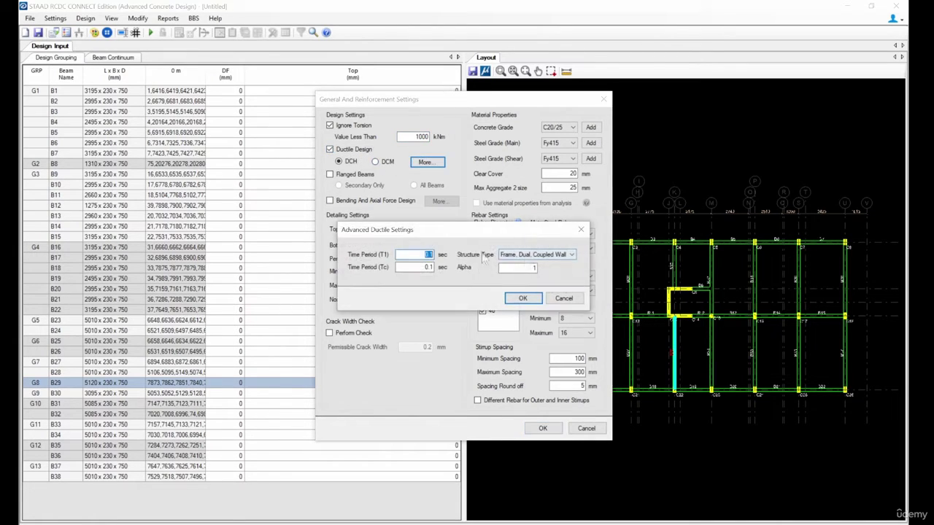
left_click(563, 297)
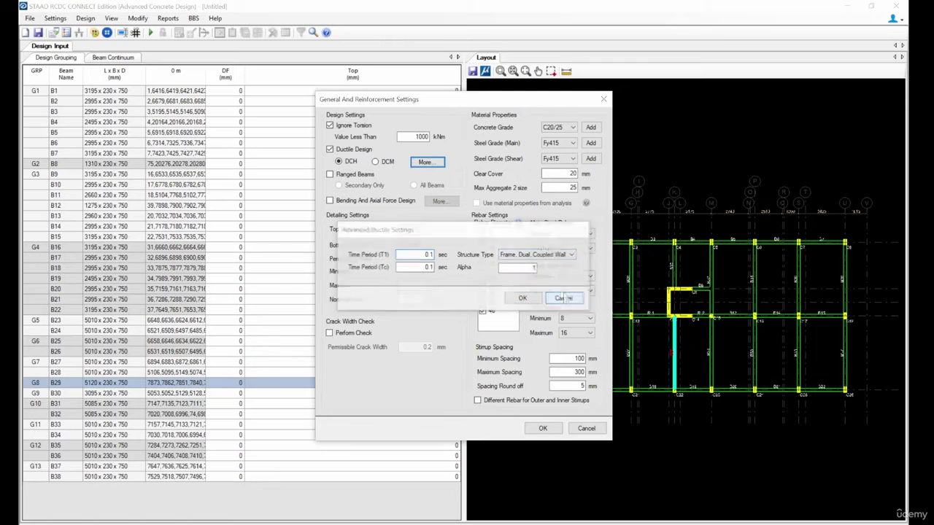
left_click(341, 150)
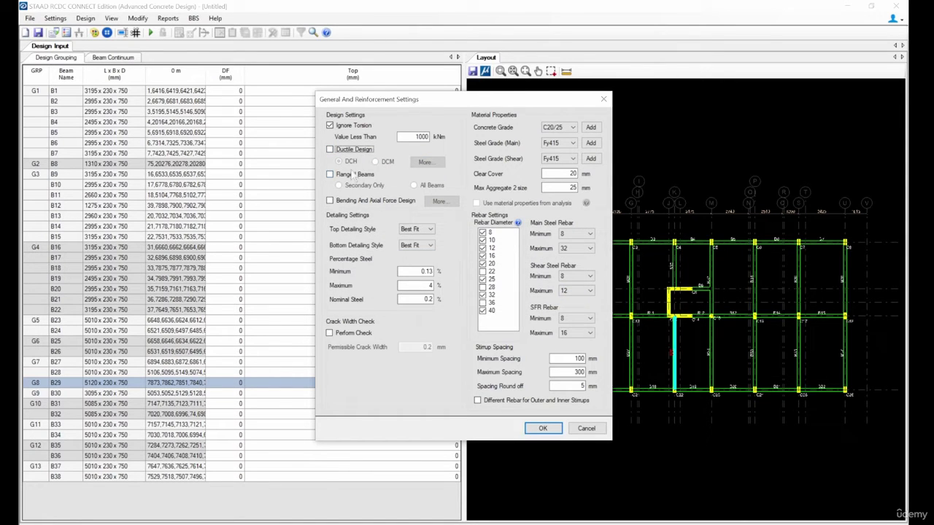
left_click(354, 175)
left_click(415, 185)
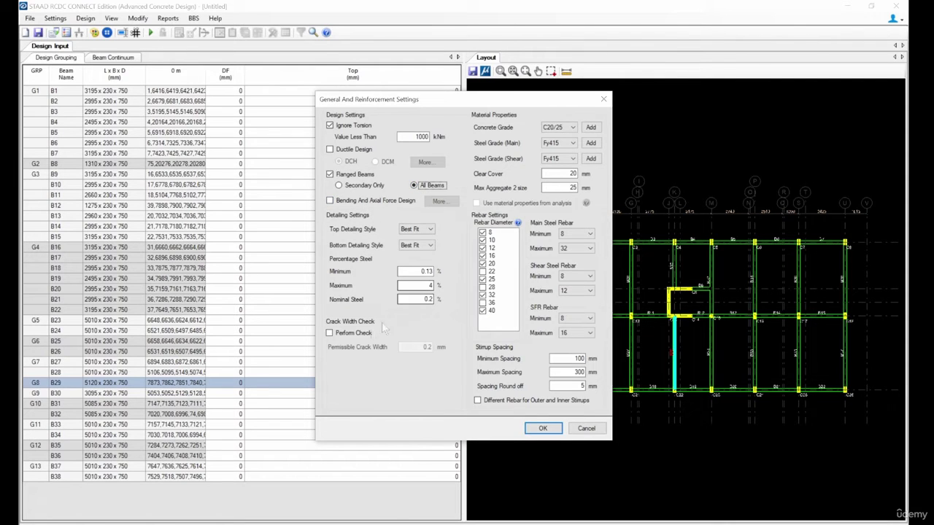
Set concrete grade C25/30 with Fy460 main and shear steel
left_click(561, 130)
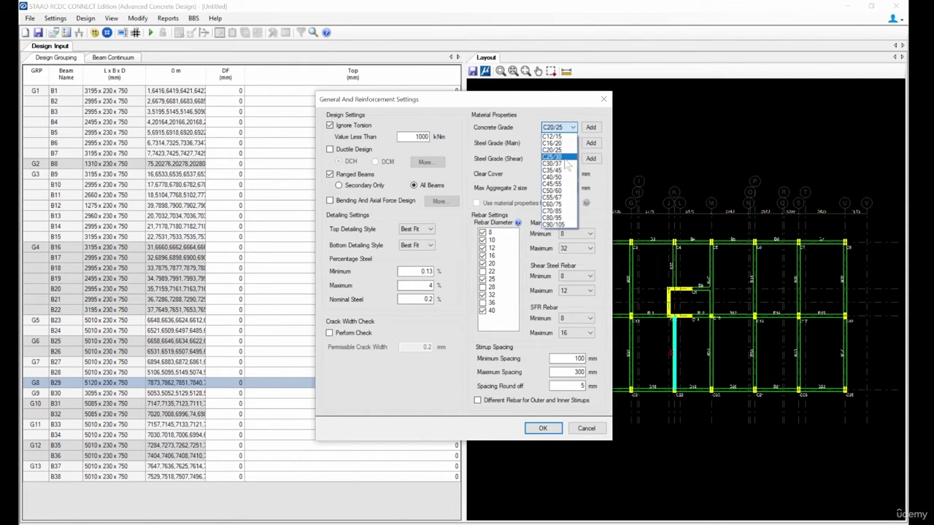
left_click(563, 157)
left_click(558, 143)
left_click(559, 165)
left_click(558, 160)
left_click(553, 184)
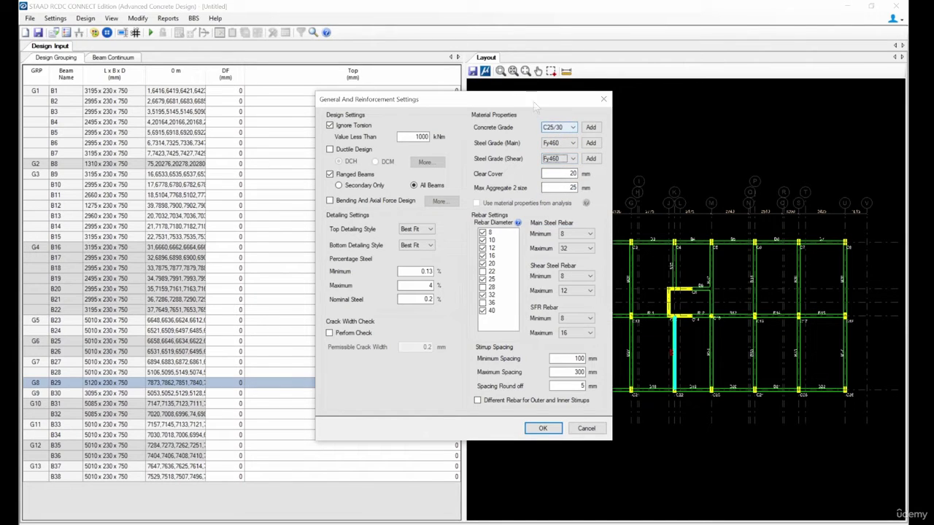
left_click(558, 143)
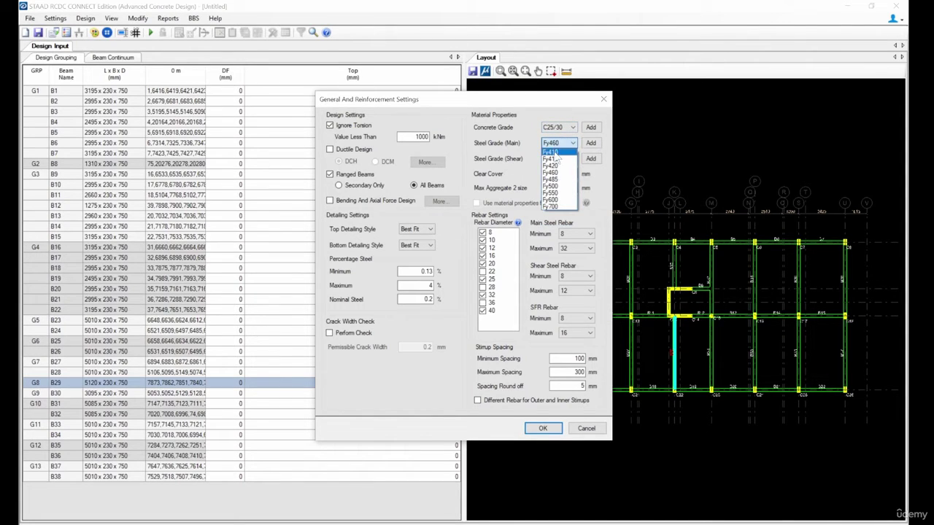
left_click(591, 144)
left_click(591, 144)
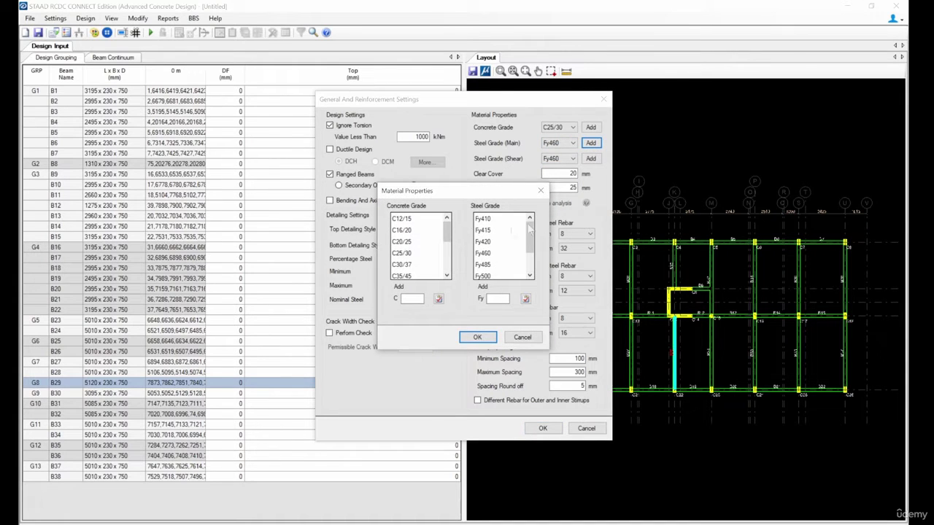
scroll(512, 232, "down", 2)
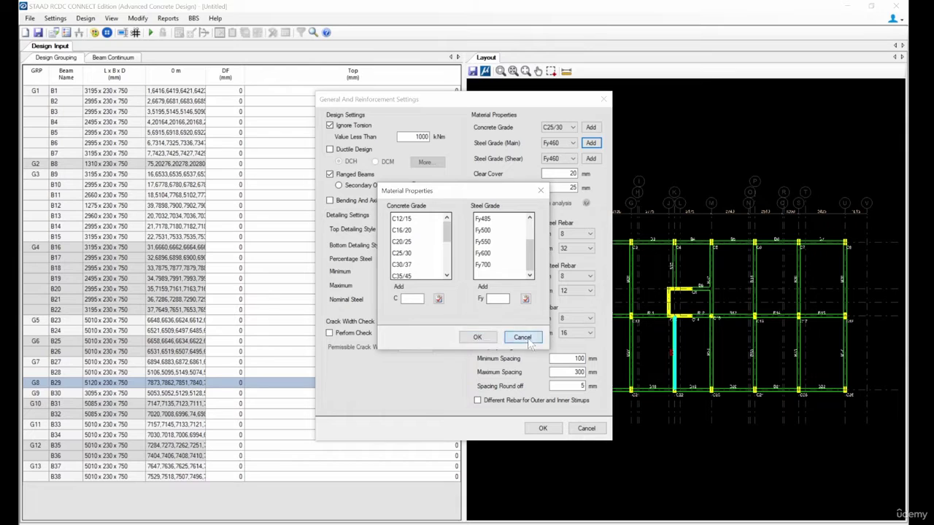
Set 25 mm clear cover and main bar diameters from 12 to 25 mm
left_click(522, 338)
double_click(573, 174)
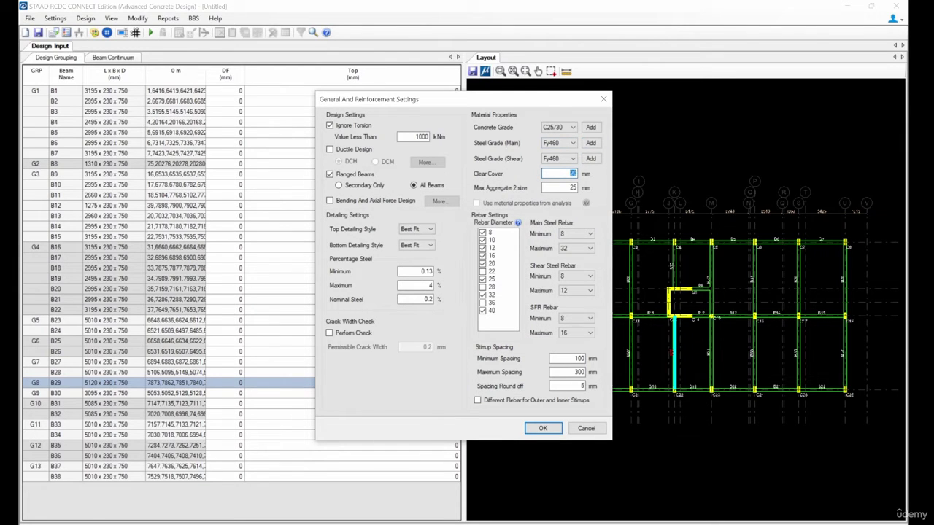
type("25")
type("20")
left_click(580, 233)
left_click(571, 255)
left_click(576, 248)
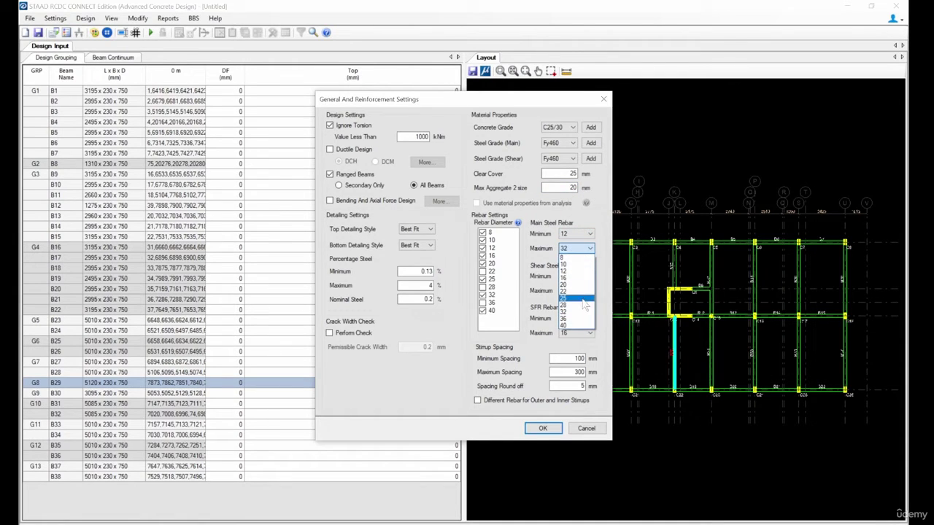
left_click(576, 298)
Set shear bar diameters 8–10 mm and SFR bars to 12 mm
left_click(580, 276)
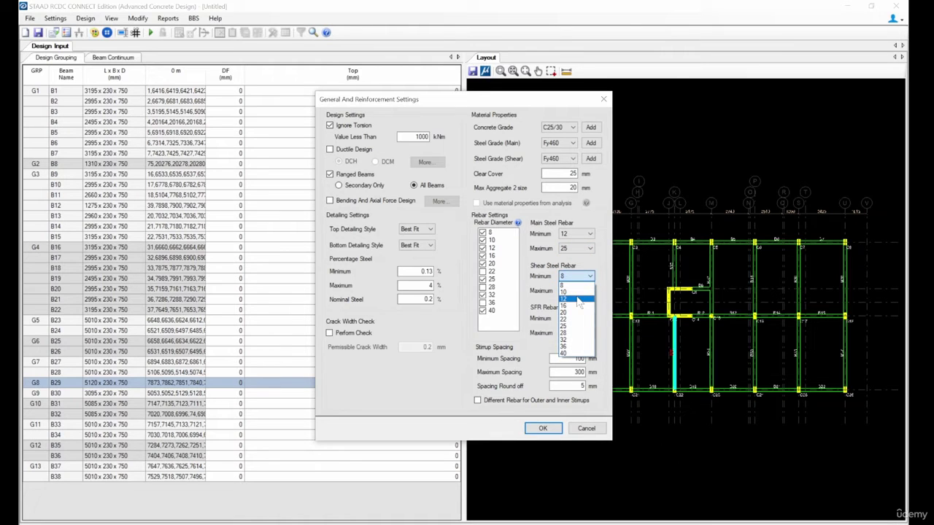
left_click(566, 285)
left_click(576, 290)
left_click(571, 307)
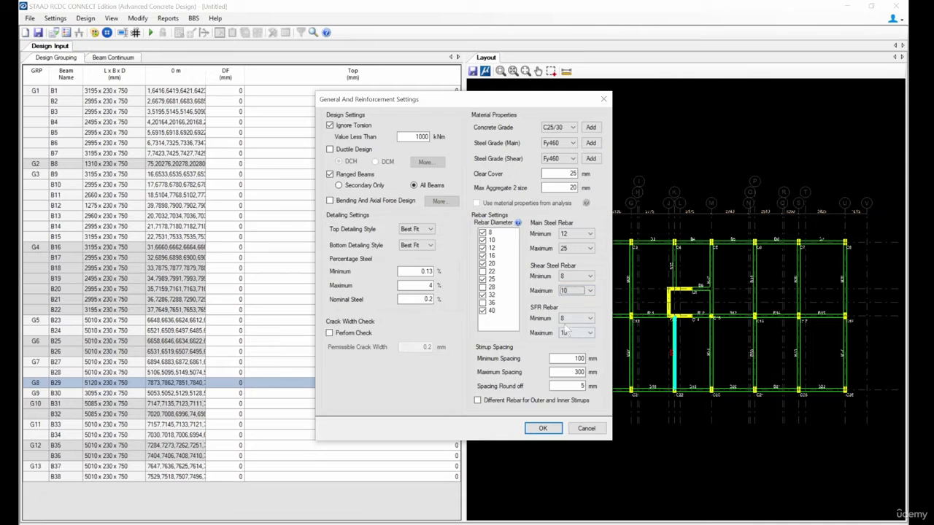
left_click(576, 319)
left_click(576, 343)
left_click(576, 333)
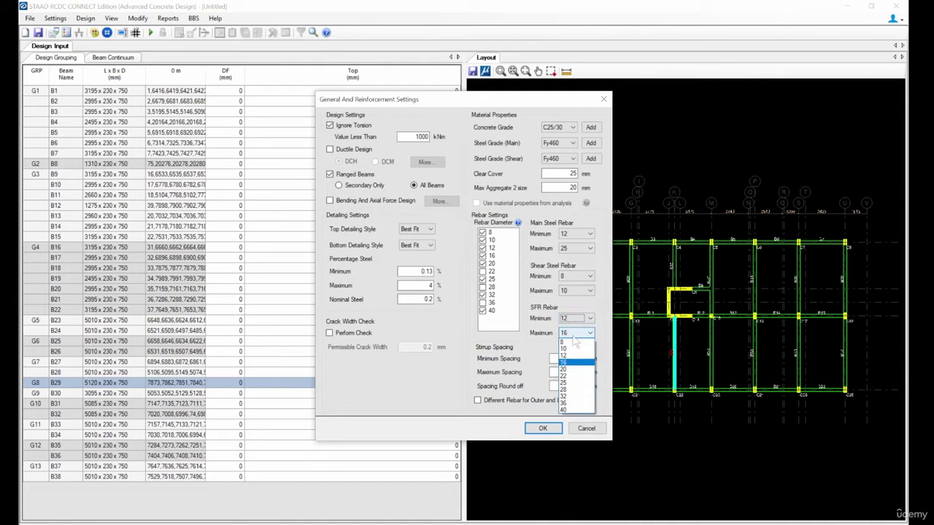
left_click(572, 354)
Round stirrup spacing to 25, allow separate outer and inner stirrup bars, and apply the settings
left_click(582, 386)
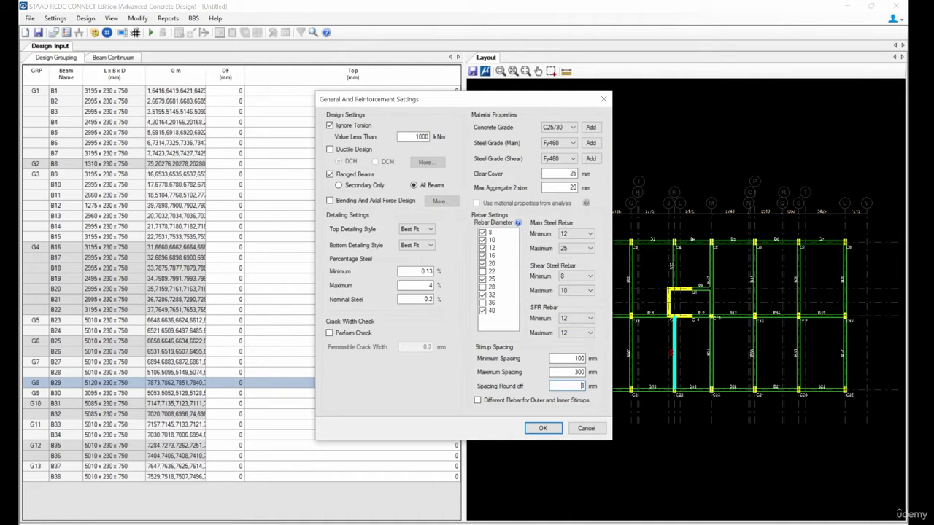
left_click(477, 401)
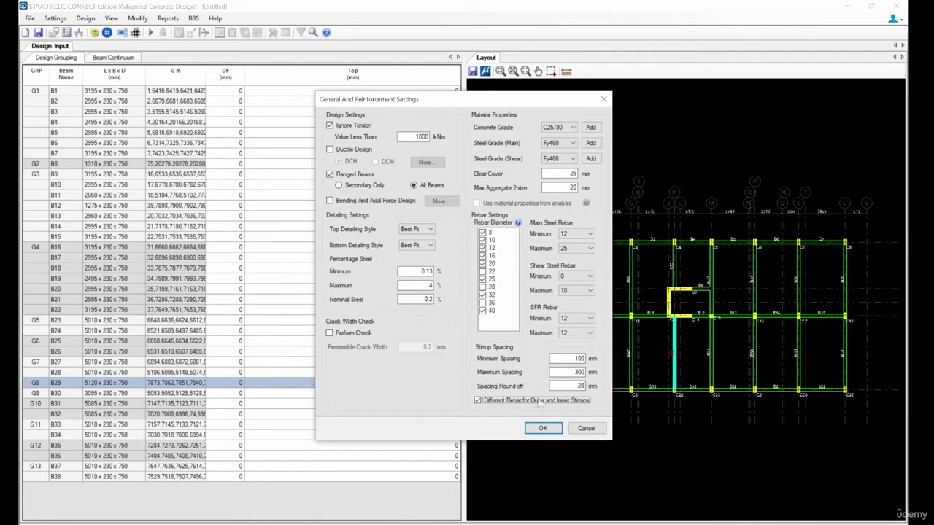
left_click(544, 430)
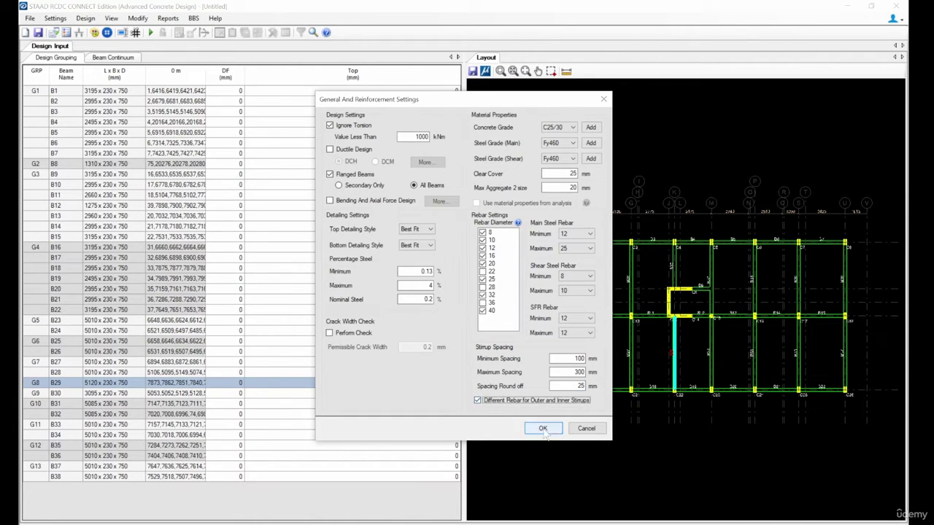
left_click(543, 430)
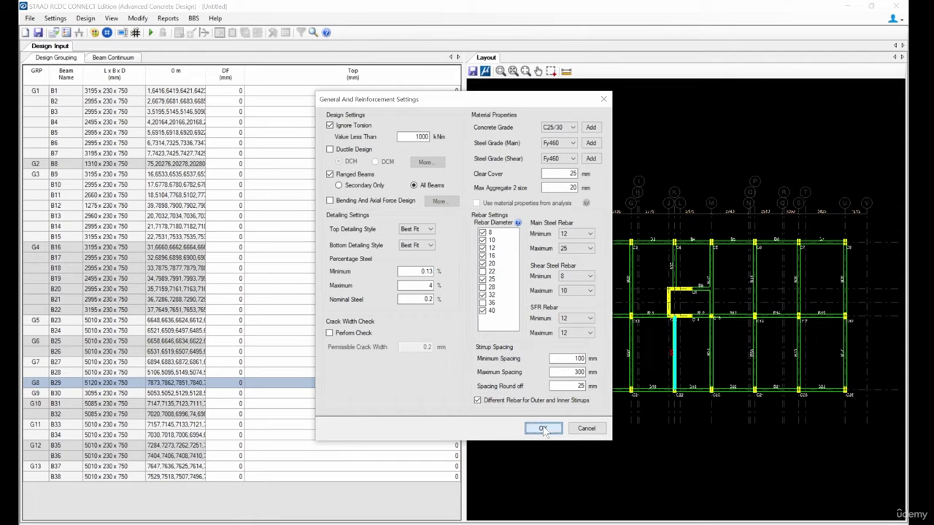
Accept the general and curtailment settings and review the cantilever tie-back factor in detailing settings
left_click(55, 18)
left_click(93, 49)
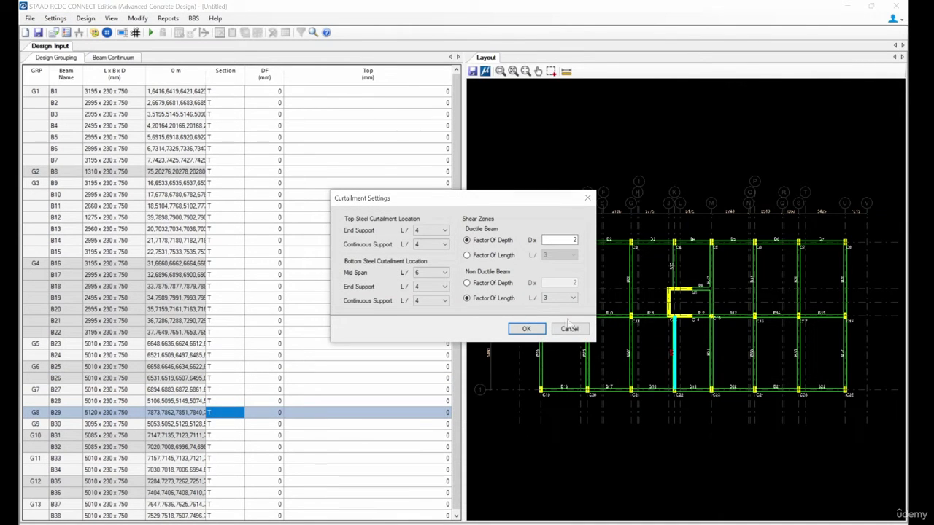
left_click(526, 329)
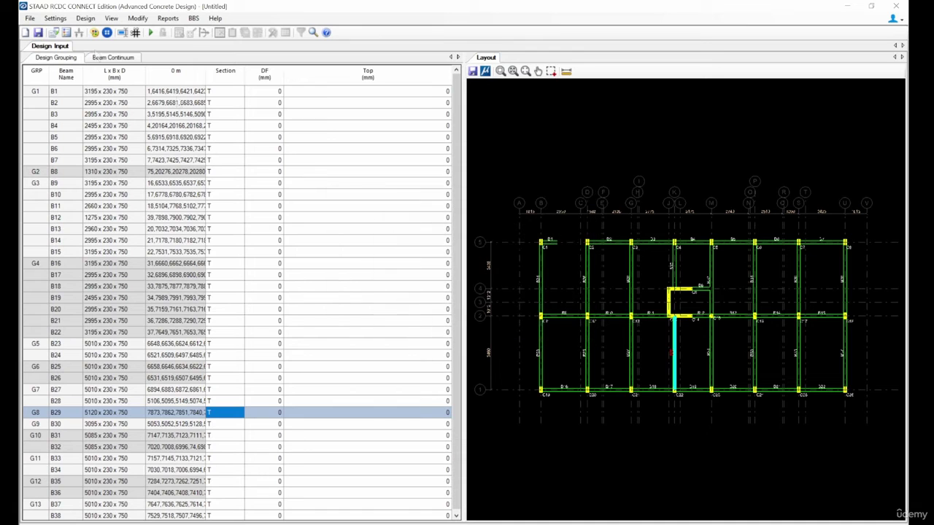
left_click(52, 19)
left_click(81, 56)
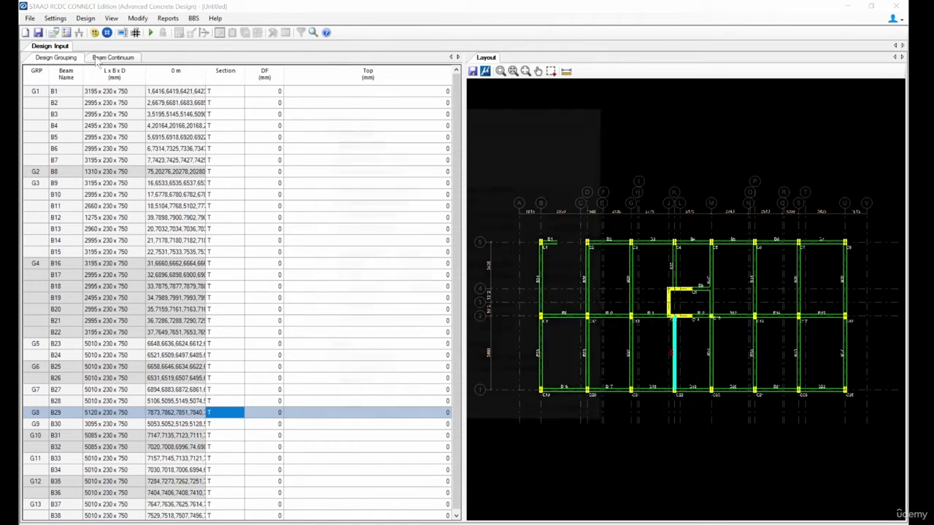
double_click(437, 144)
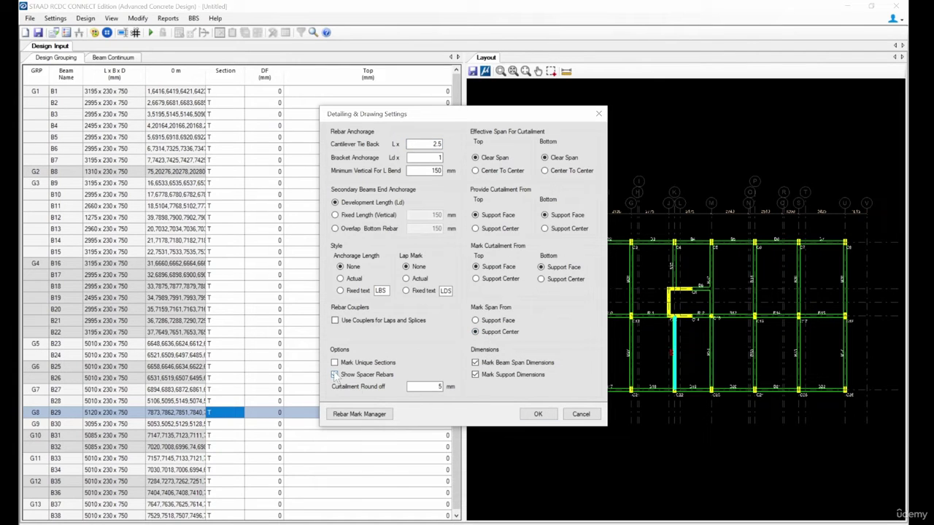
Change the rebar mark prefix to H for main, shear and SFR bars and accept
left_click(383, 415)
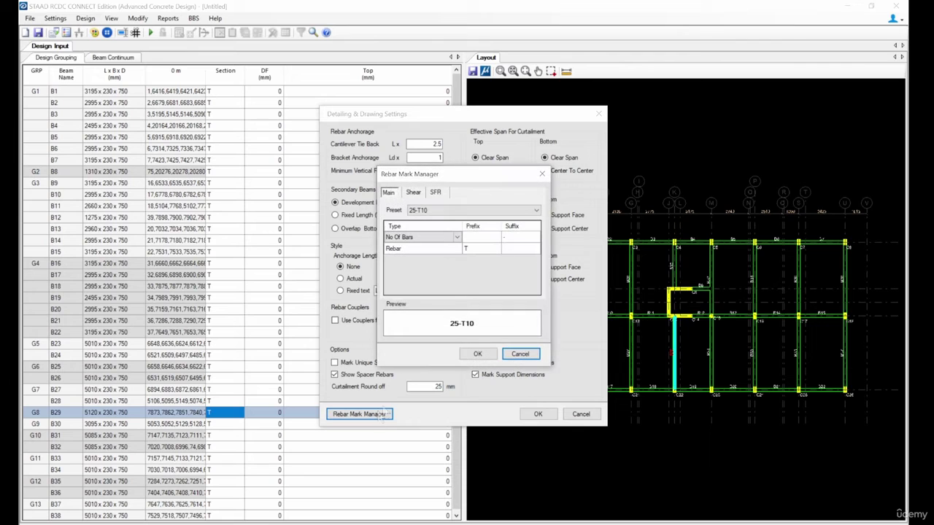
left_click(483, 249)
type("H")
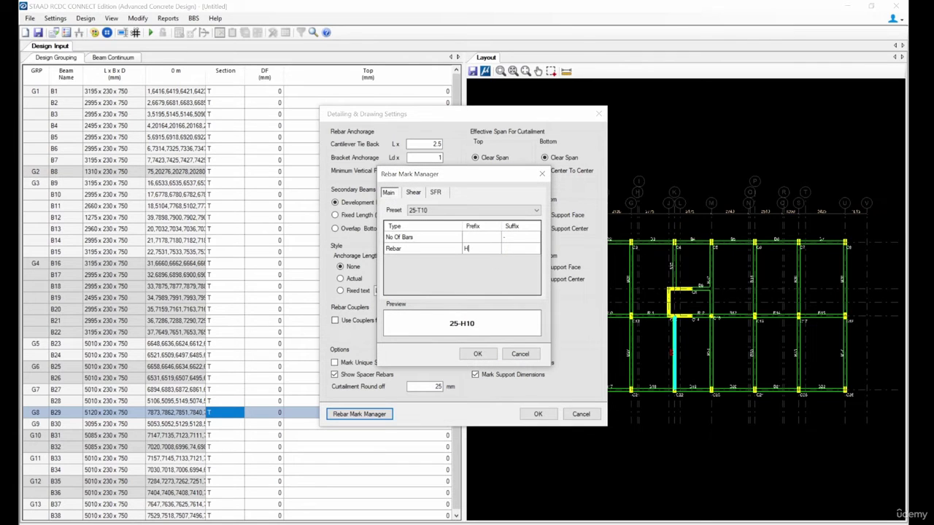
left_click(413, 192)
left_click(481, 259)
type("H")
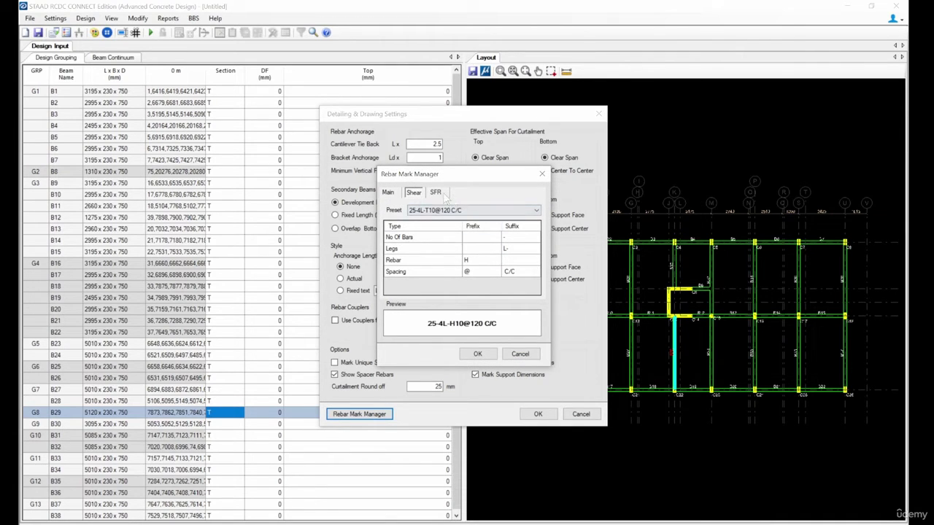
left_click(440, 192)
left_click(481, 248)
type("H")
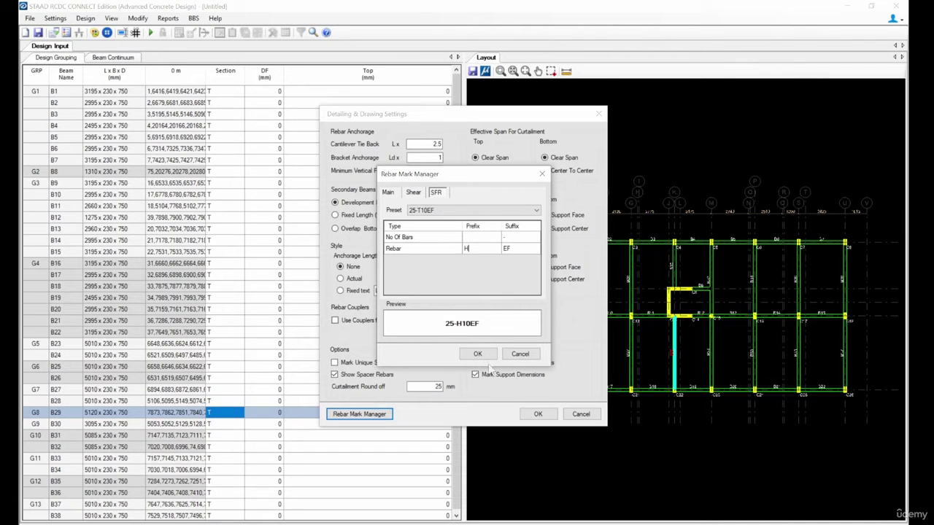
left_click(479, 355)
left_click(536, 414)
left_click(55, 18)
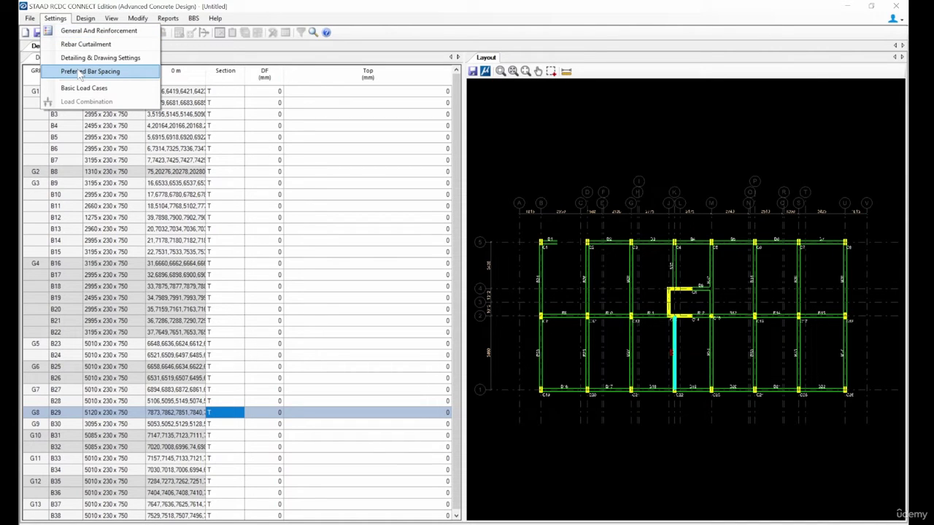
For 230 mm beams, set 5 preferred bars (spacing 25) for bars up to 16 mm
left_click(81, 73)
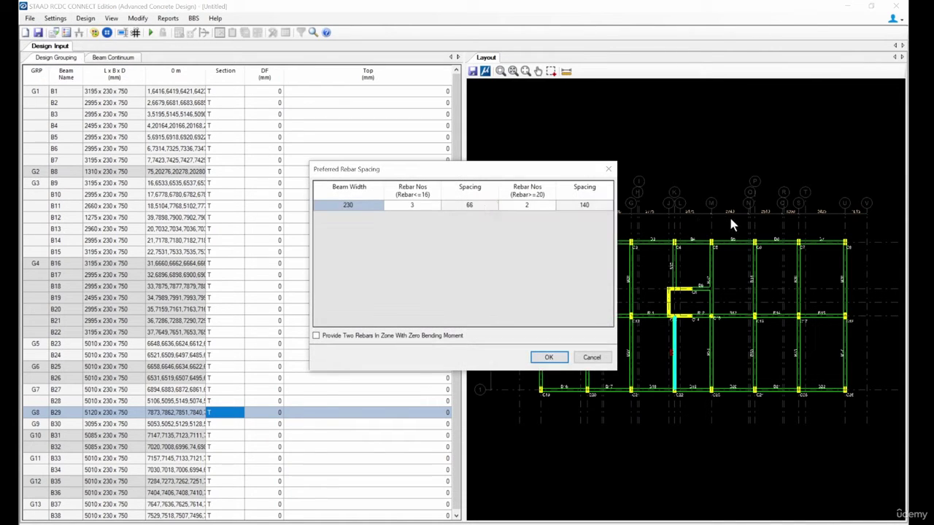
left_click(401, 207)
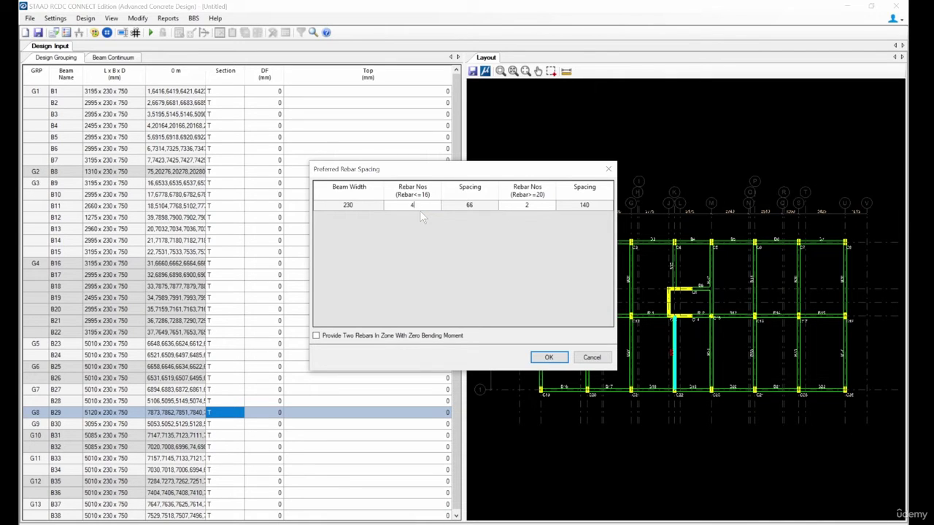
left_click(462, 208)
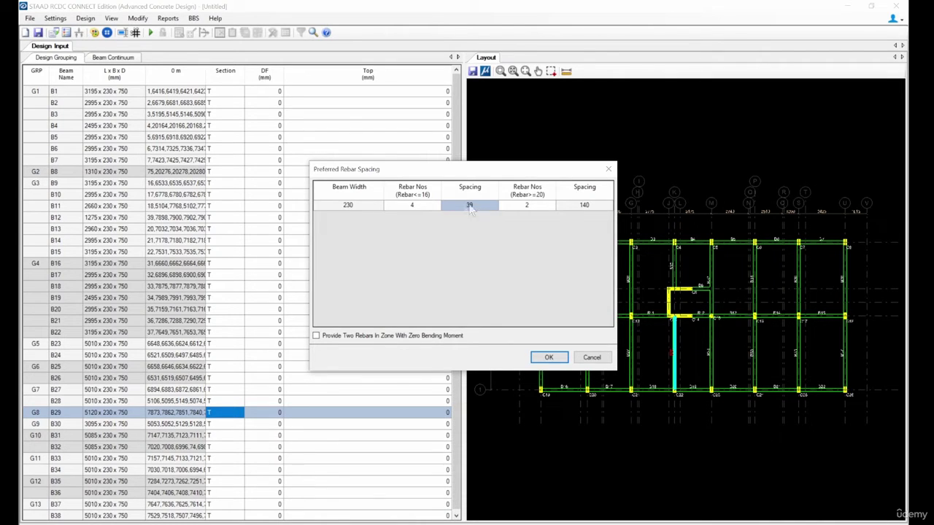
left_click(433, 210)
type("5")
left_click(461, 210)
left_click(432, 210)
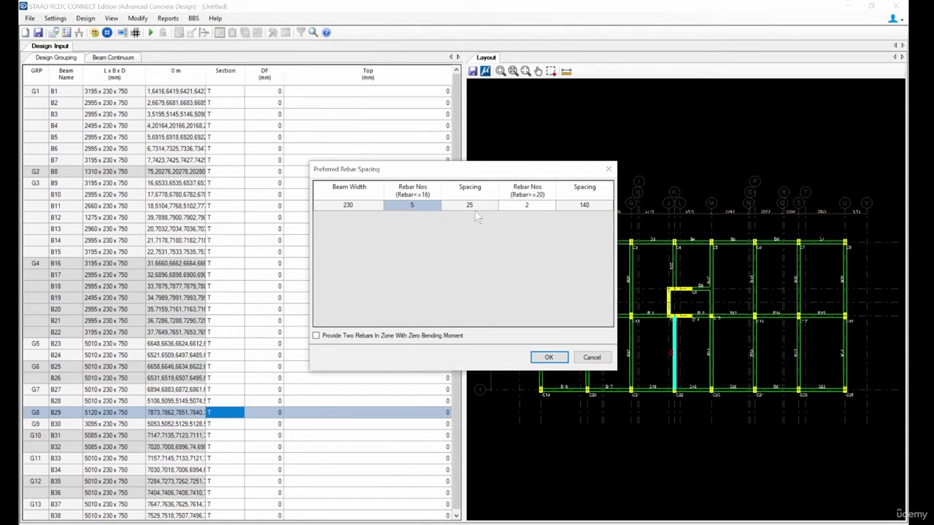
type("6")
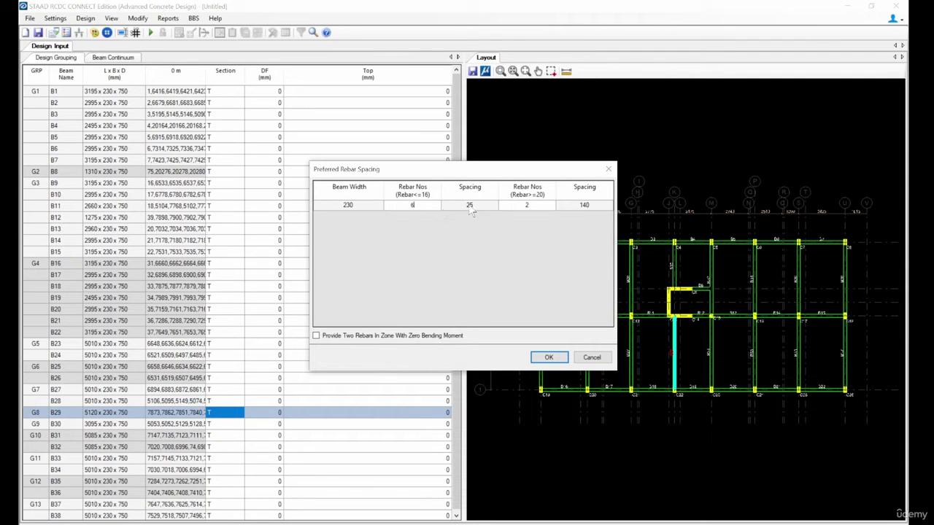
left_click(471, 210)
left_click(432, 207)
type("5")
Set 4 preferred bars (spacing 33) for bars 20 mm and larger, and confirm
left_click(513, 207)
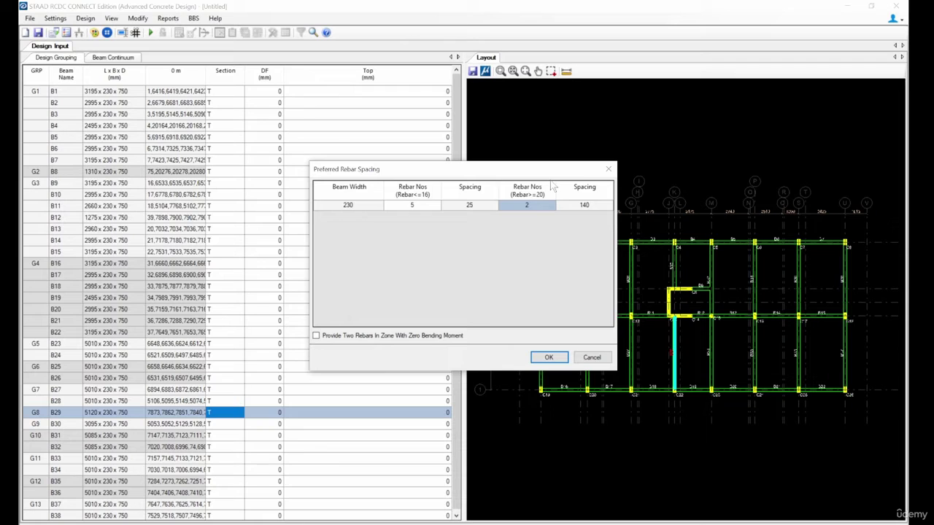
type("4")
left_click(573, 208)
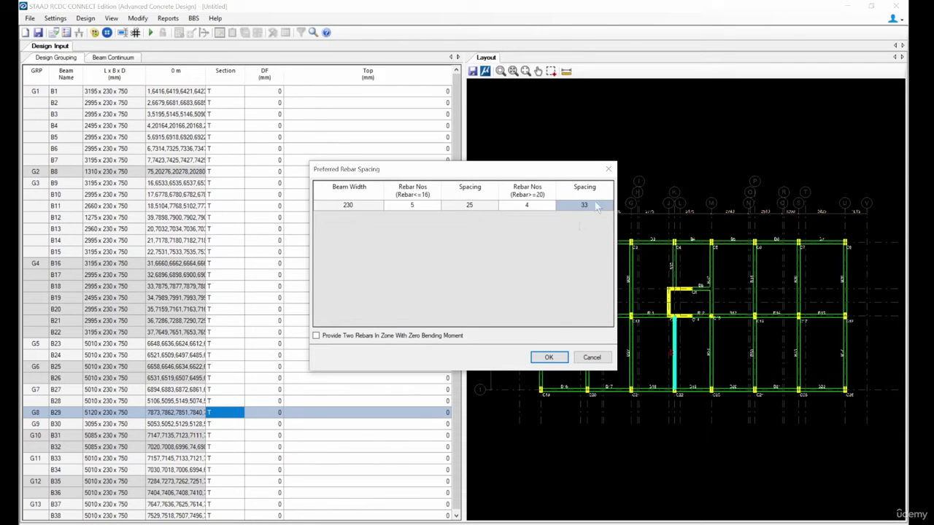
left_click(525, 208)
type("5")
left_click(548, 359)
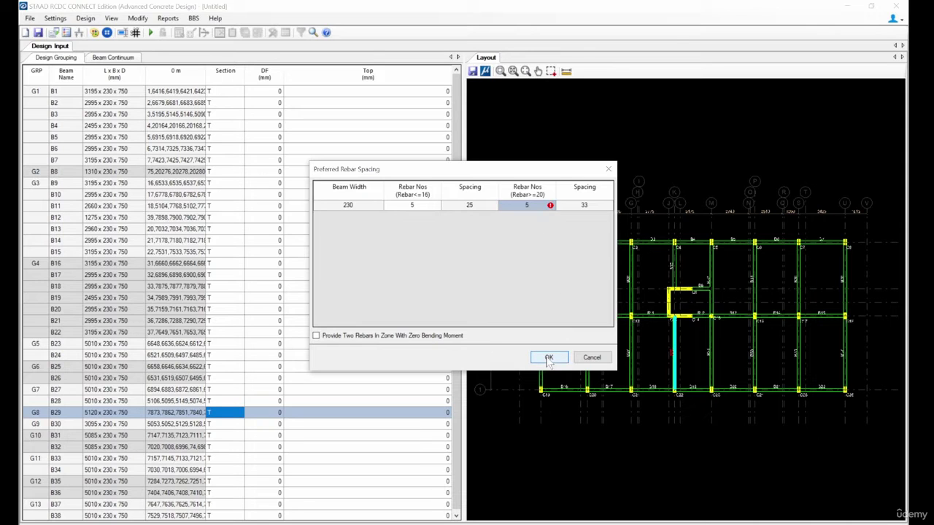
left_click(539, 208)
type("4")
left_click(541, 270)
left_click(548, 356)
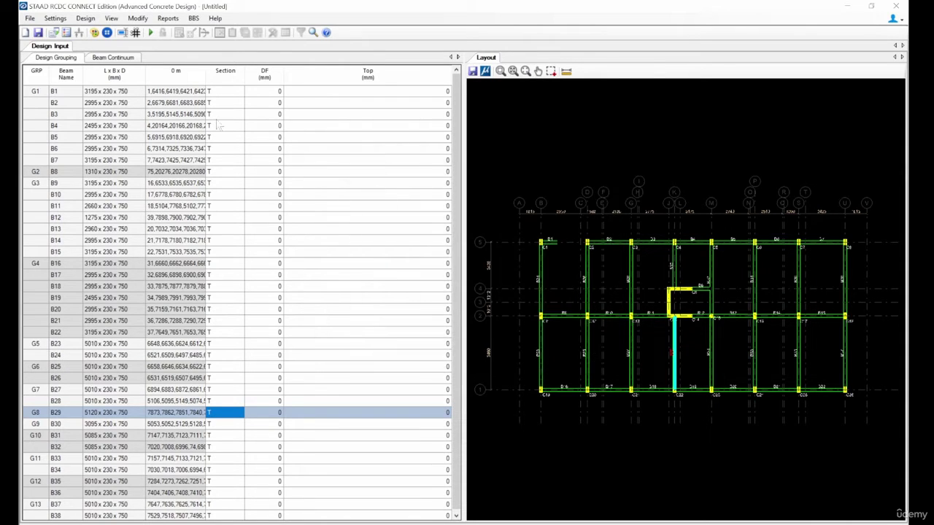
In Basic Load Cases, set LOAD 1 to Dead Load and LOAD 2 to Live Load
left_click(55, 17)
left_click(623, 155)
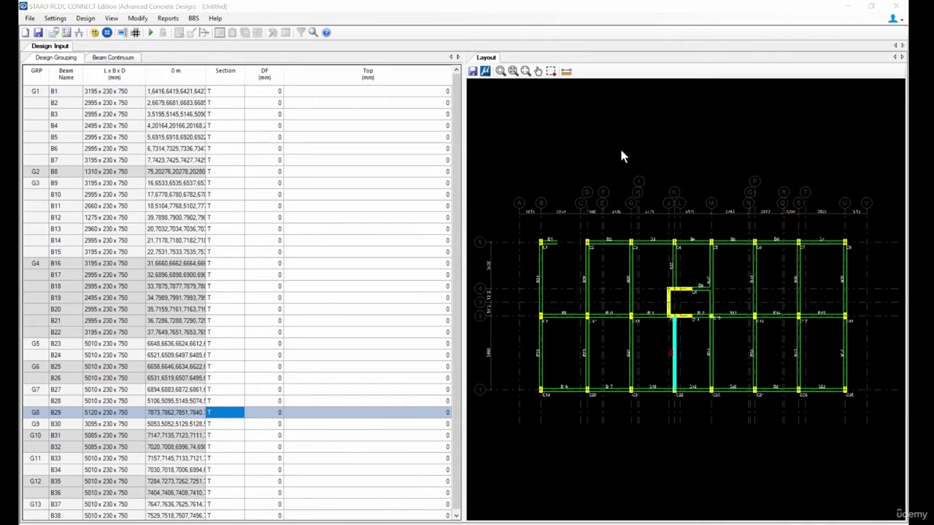
left_click(437, 167)
left_click(441, 167)
left_click(409, 180)
left_click(440, 178)
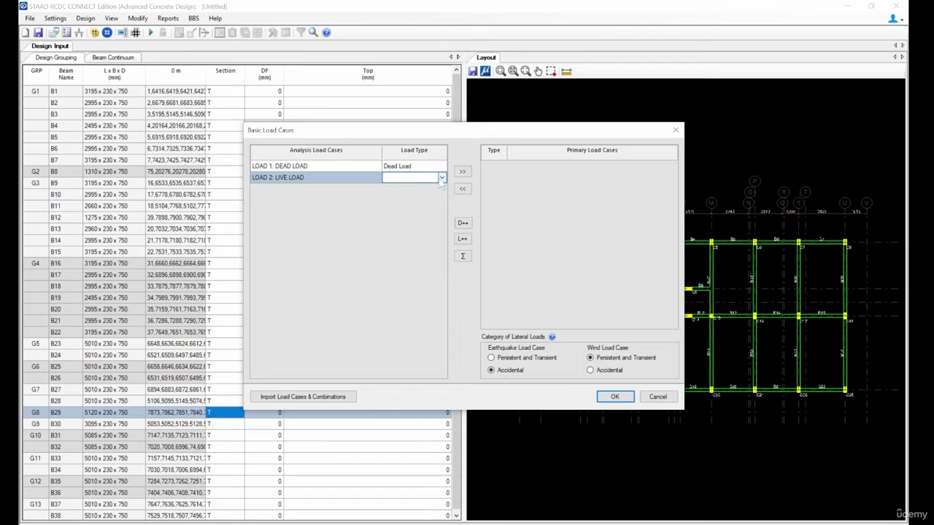
left_click(442, 178)
left_click(438, 194)
left_click_drag(350, 167, 365, 199)
Add both loads as primary cases and import combinations 1001–1003 from the analysis
left_click(462, 171)
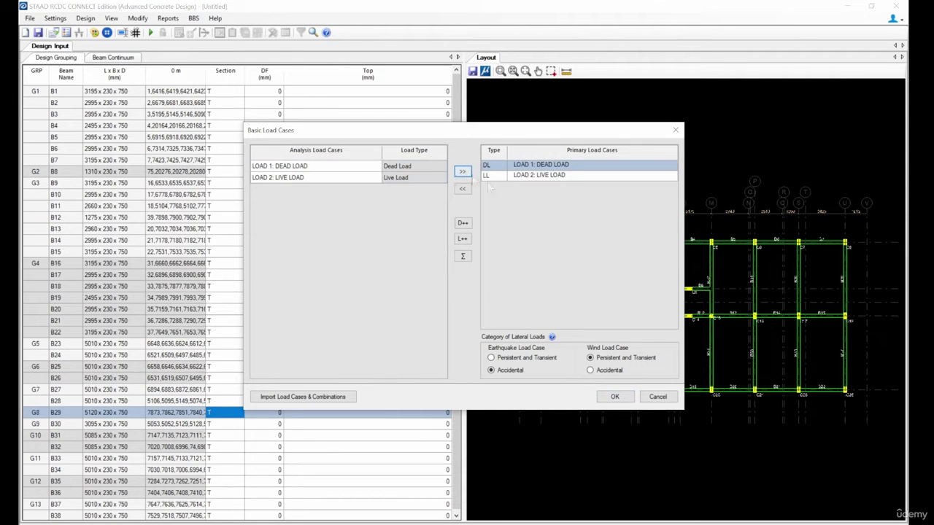
left_click(614, 397)
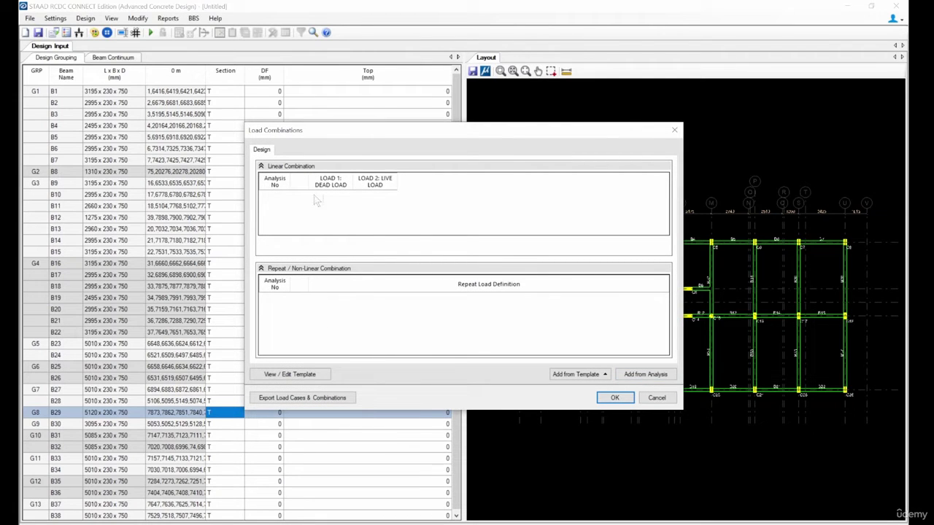
left_click(651, 374)
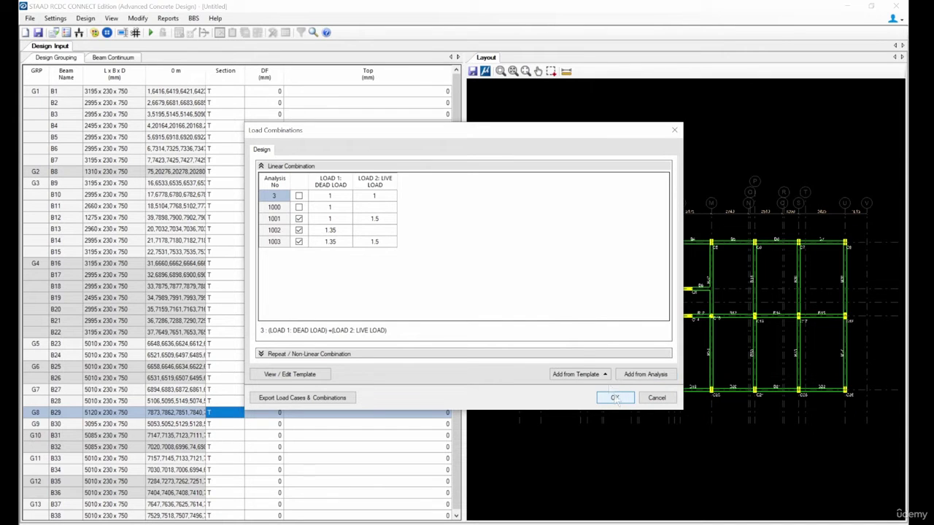
left_click(615, 397)
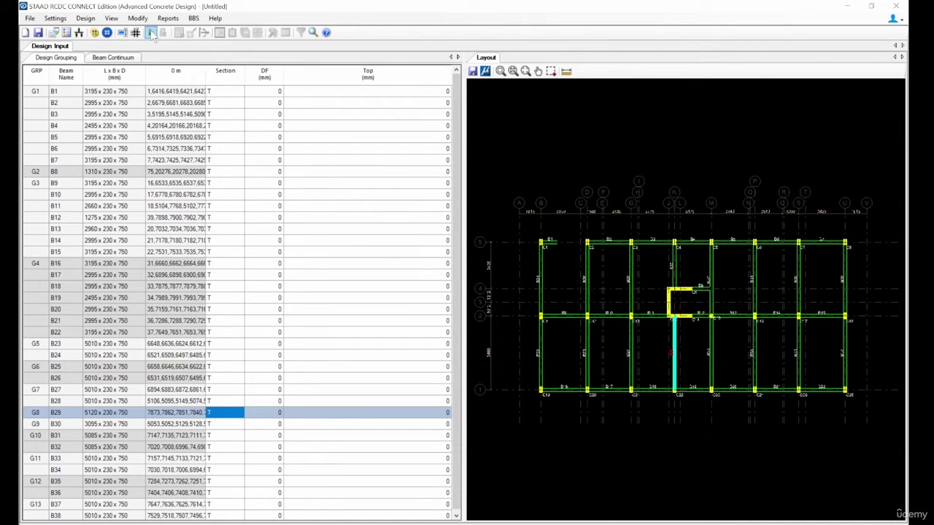
Run the design check and enter a DF value of 200 for beam B1
left_click(150, 33)
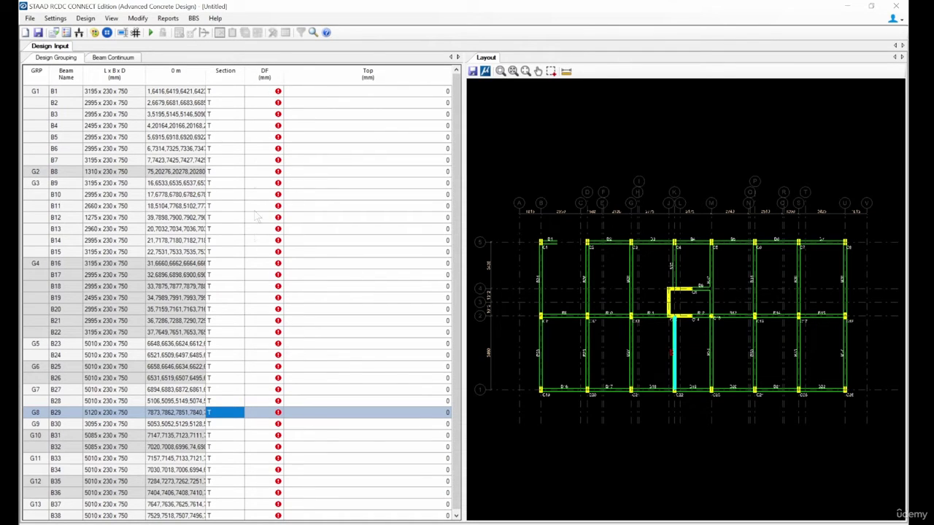
left_click(251, 92)
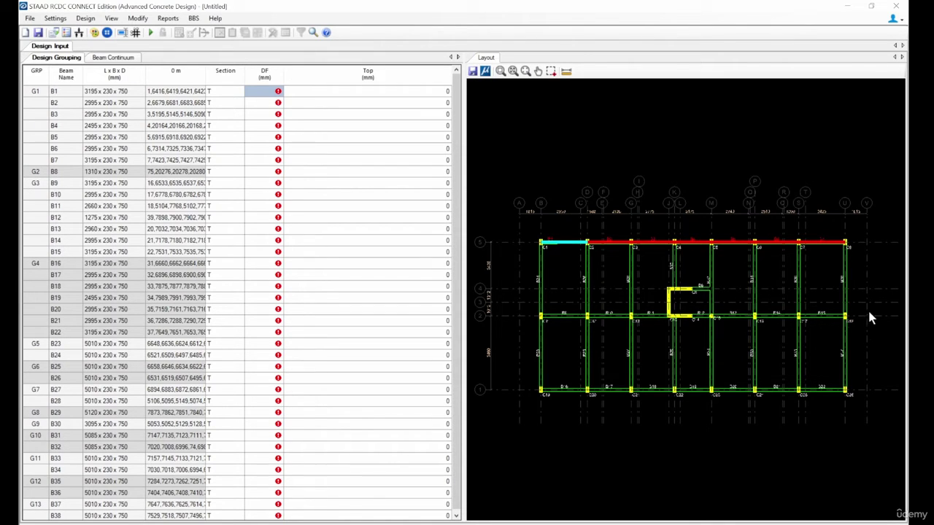
left_click(276, 92)
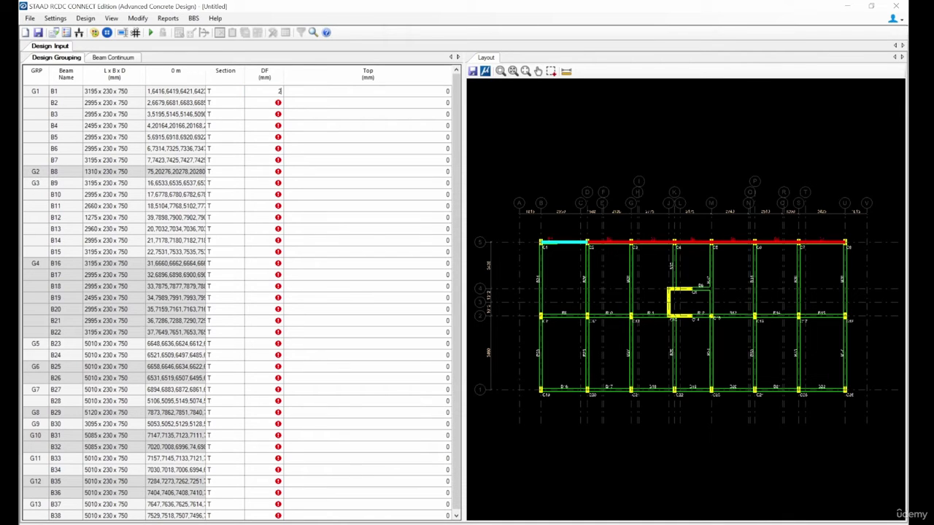
left_click(275, 92)
right_click(266, 90)
key("Escape")
Copy B1's DF value of 200 into the DF cells of every beam
left_click_drag(278, 107, 264, 519)
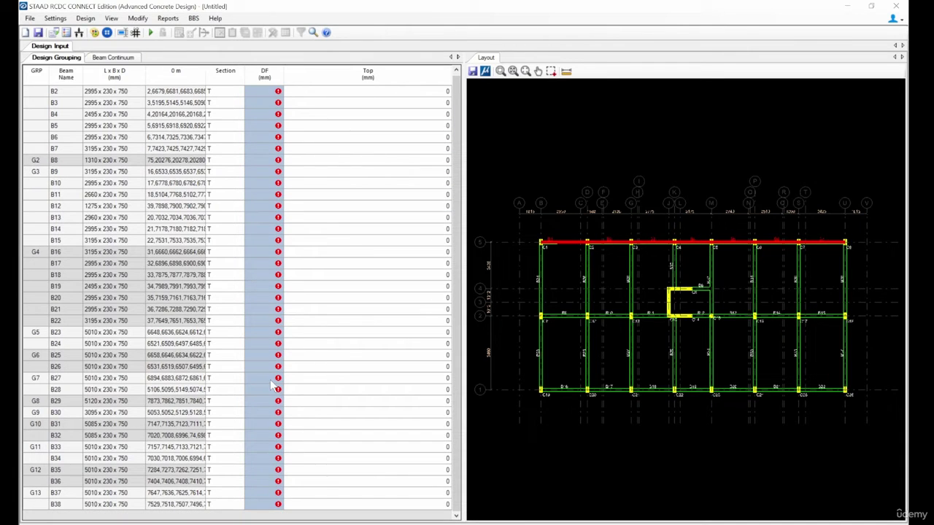
right_click(266, 171)
left_click(290, 188)
right_click(277, 95)
left_click(299, 100)
left_click_drag(277, 91, 265, 514)
type("200")
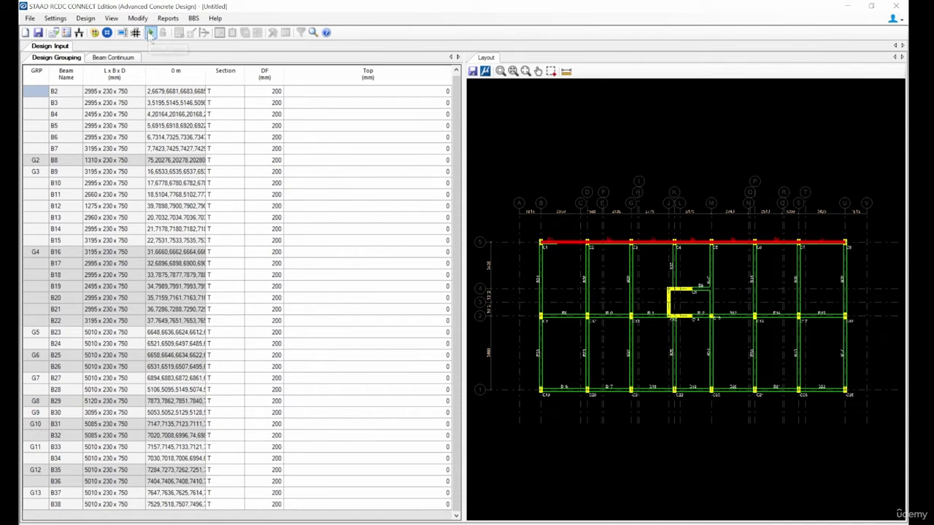
Run Auto Design on all grouped beams B1–B38
left_click(149, 33)
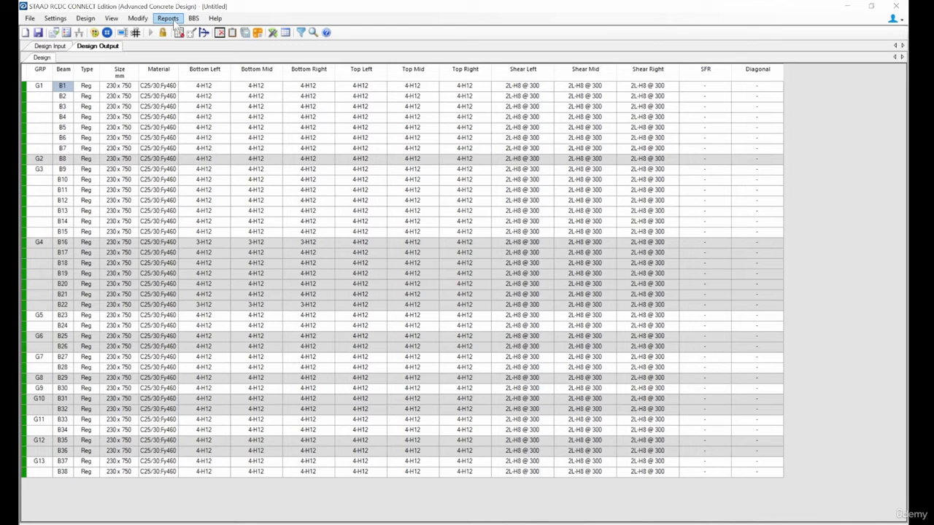
Draw the G2 beam B8 elevation with cross section, cross beams and section marks
left_click(167, 18)
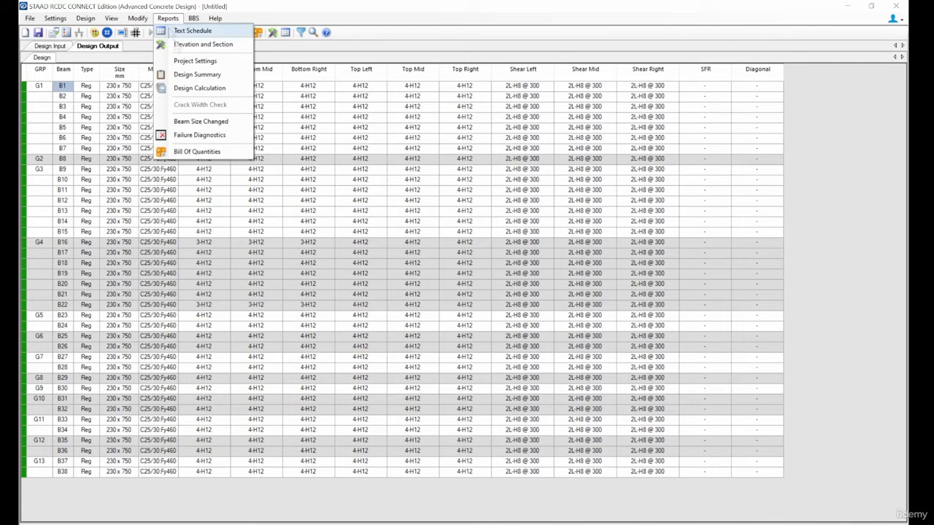
left_click(183, 45)
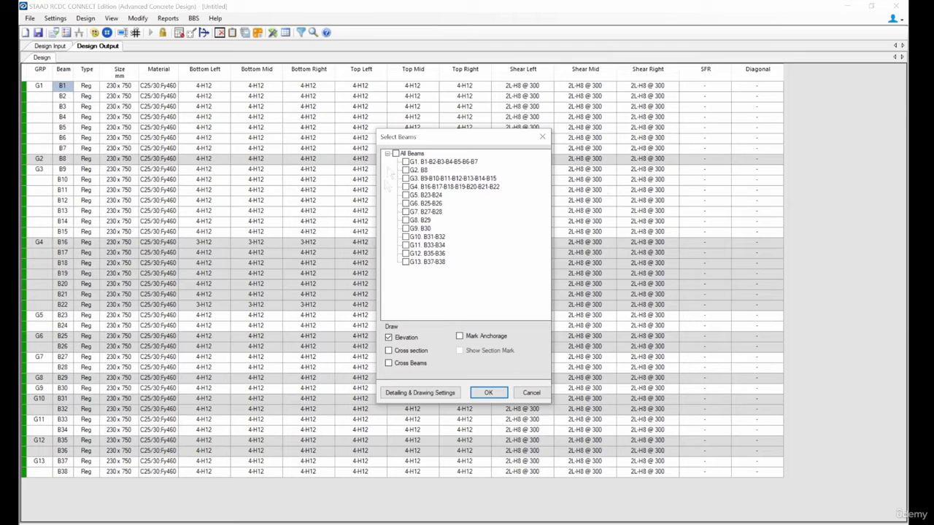
left_click(406, 170)
left_click(413, 353)
left_click(421, 366)
left_click(471, 351)
left_click(488, 392)
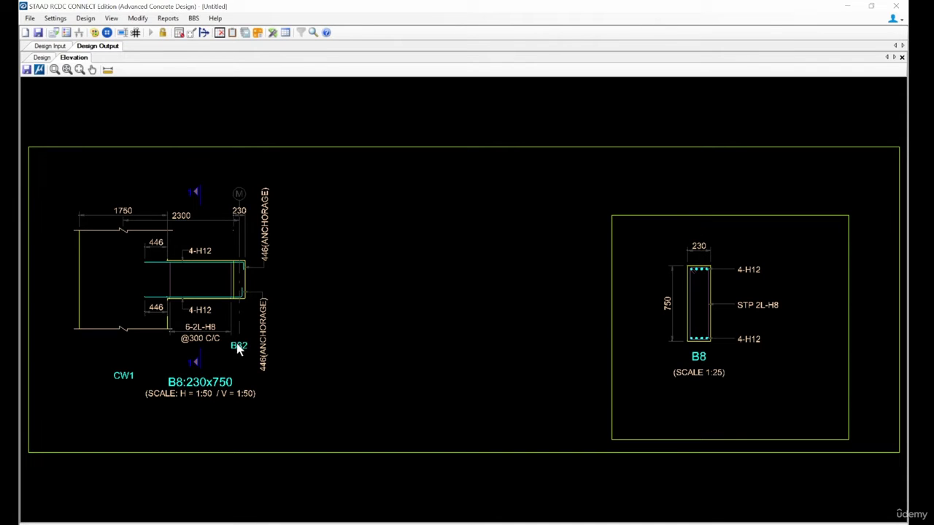
Check the beam layout plan, then return to the 230x750 B8 elevation drawing
left_click(50, 46)
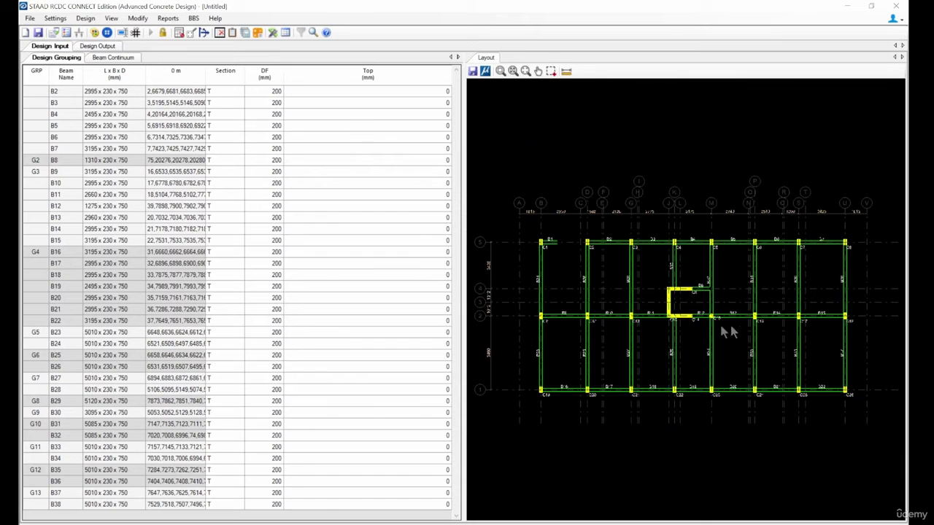
scroll(720, 322, "up", 5)
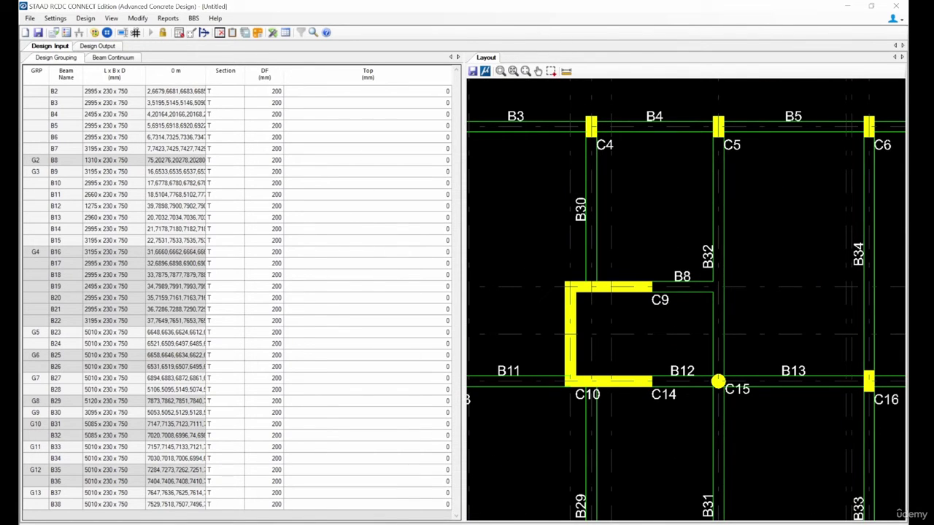
left_click(99, 47)
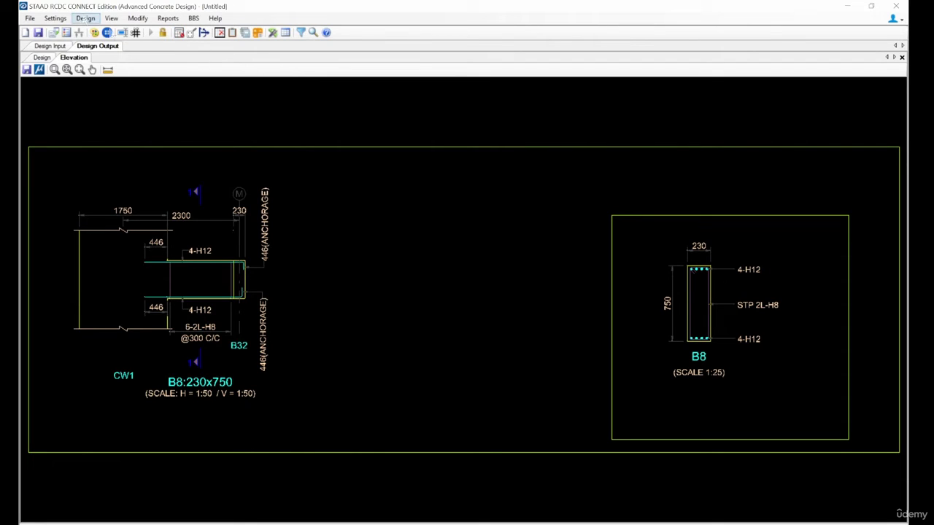
left_click(167, 19)
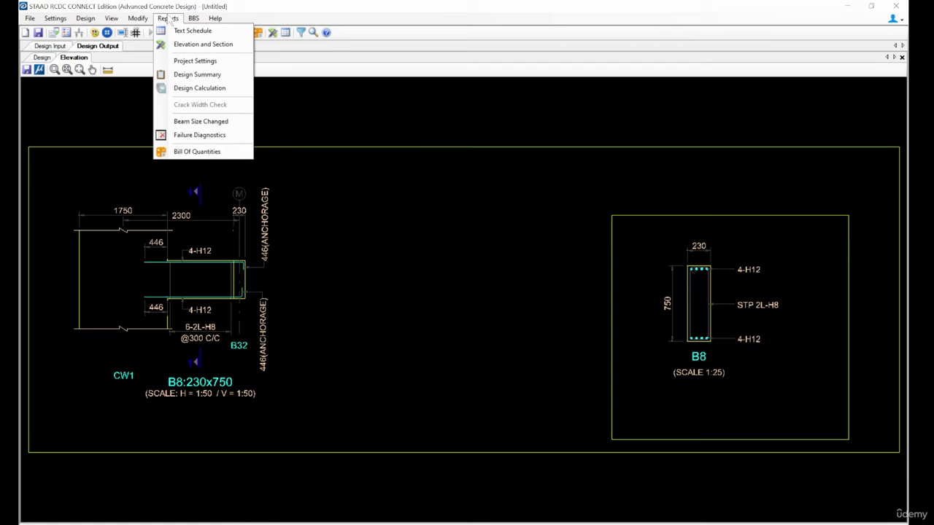
Open the Design Summary report and review each beam's properties with flexure and shear tables
left_click(191, 76)
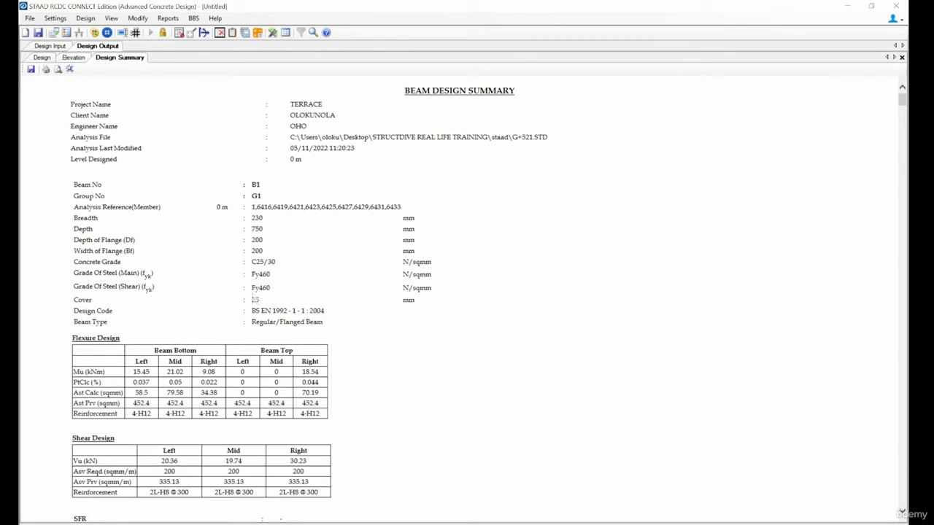
scroll(292, 263, "down", 5)
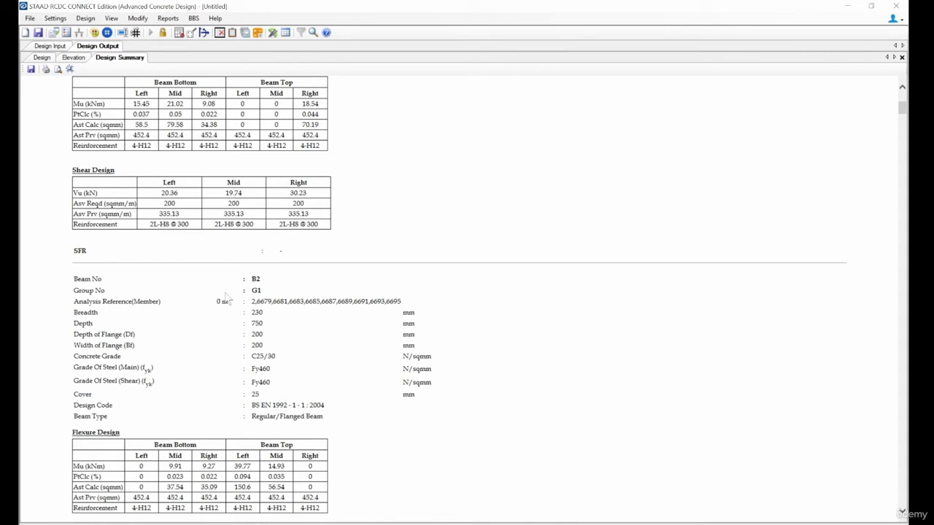
scroll(226, 295, "down", 10)
scroll(156, 270, "down", 20)
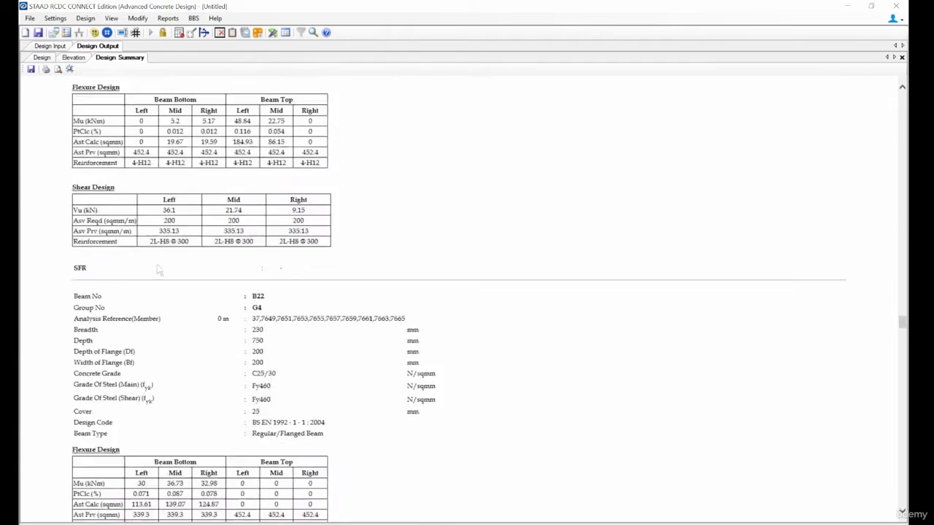
scroll(466, 305, "down", 7)
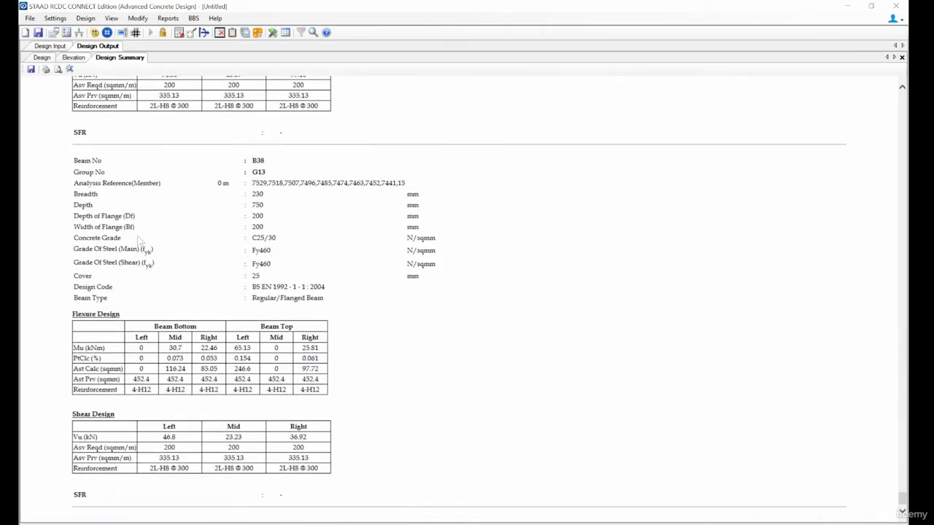
scroll(467, 292, "up", 10)
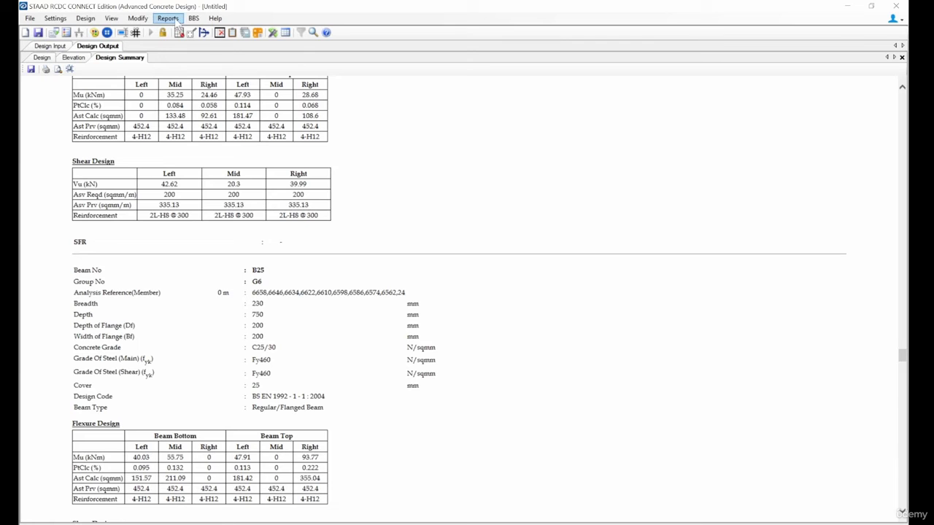
Generate the B8 Design Calculation report and scroll to its flexure table showing 4-H12 provided
left_click(177, 22)
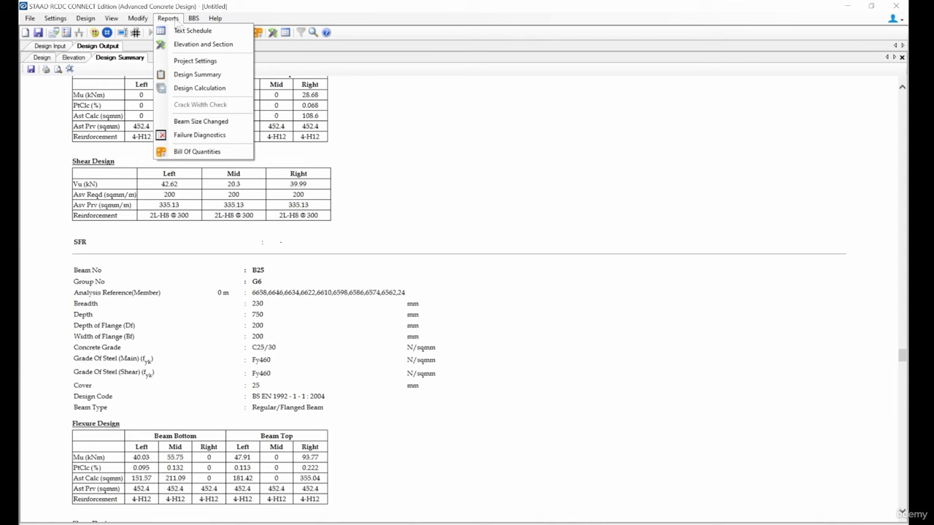
left_click(264, 106)
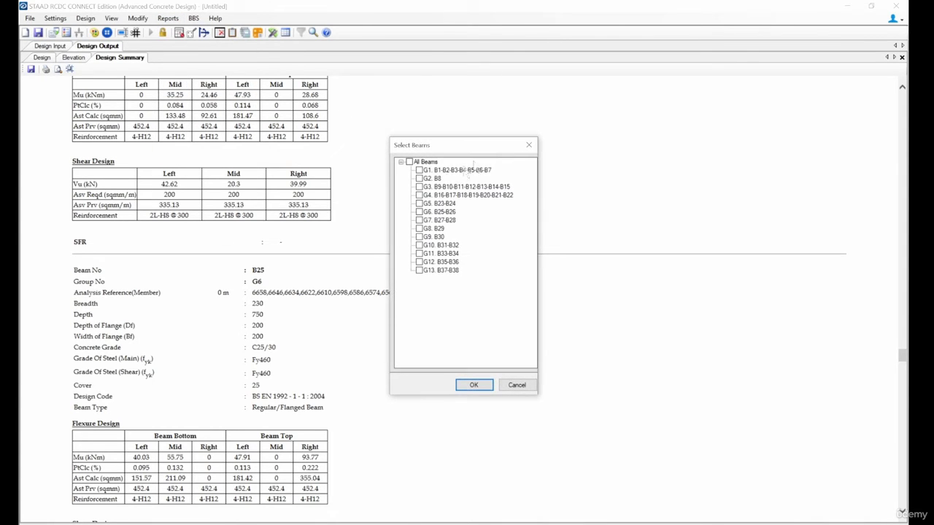
left_click(419, 178)
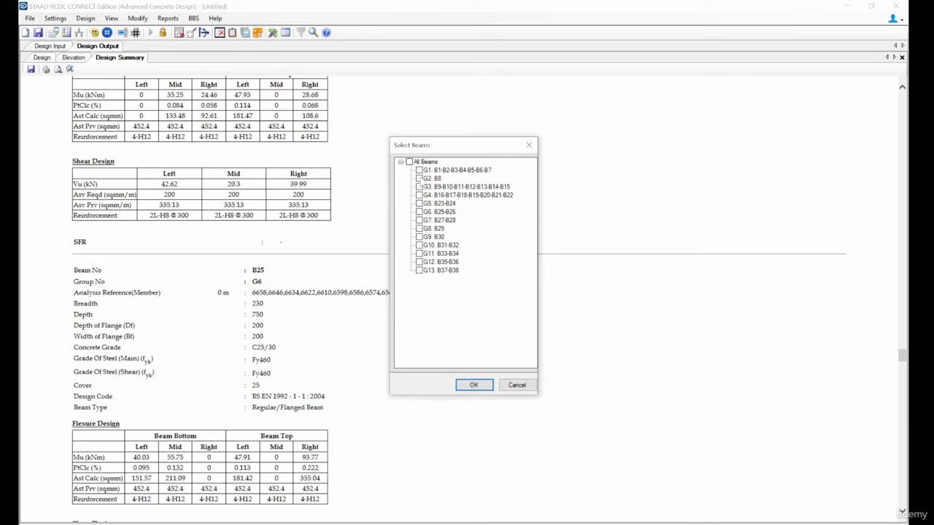
left_click(474, 386)
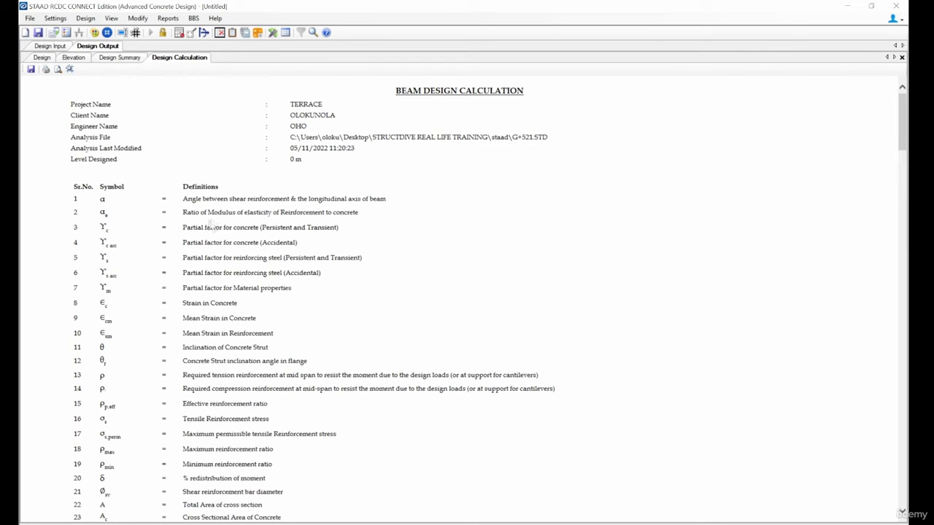
scroll(460, 292, "down", 5)
scroll(152, 230, "down", 20)
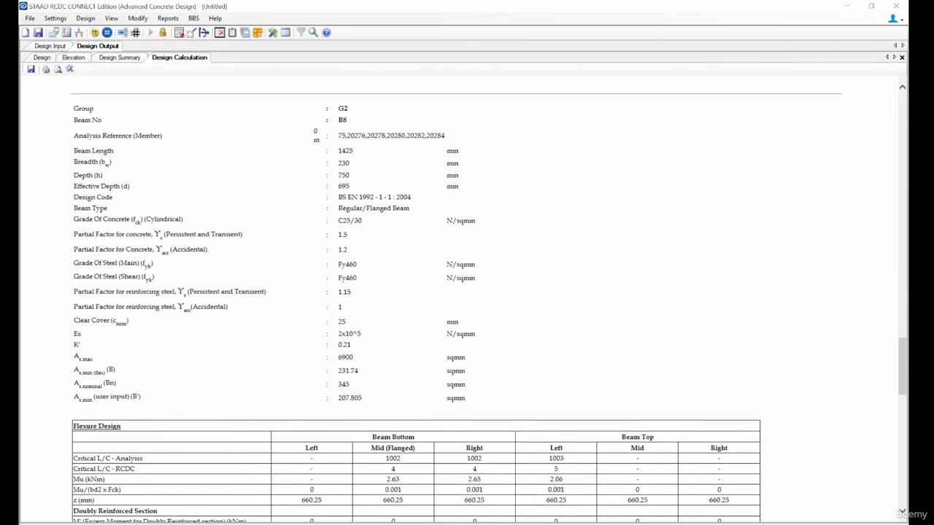
scroll(155, 226, "up", 5)
scroll(162, 210, "up", 1)
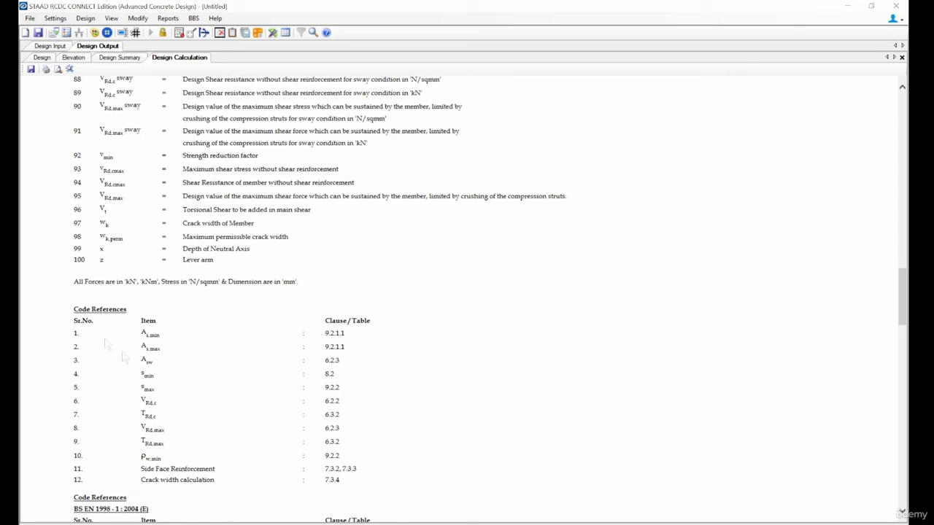
scroll(323, 334, "down", 5)
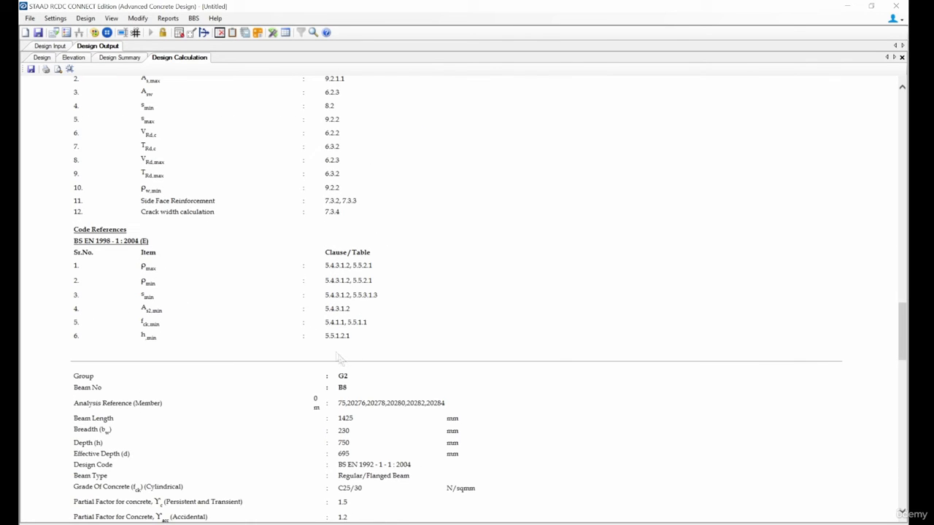
scroll(354, 320, "down", 5)
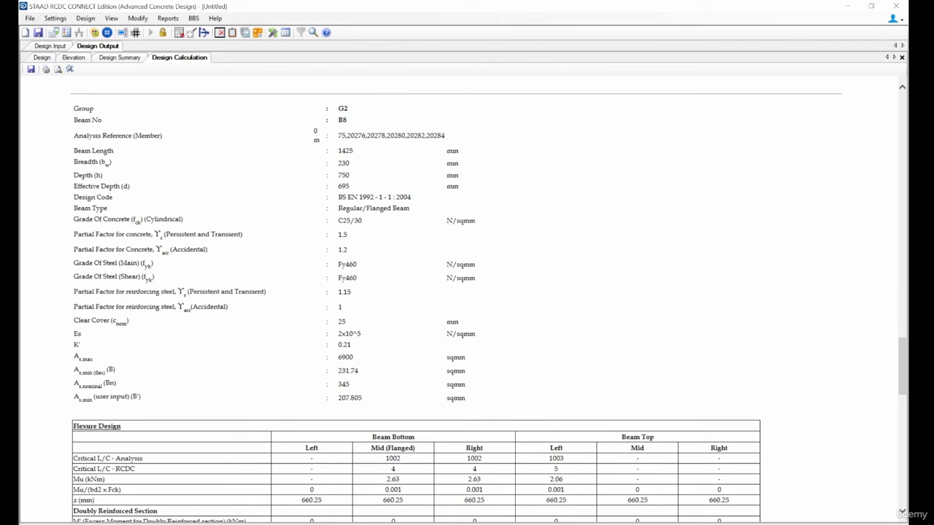
scroll(357, 294, "down", 5)
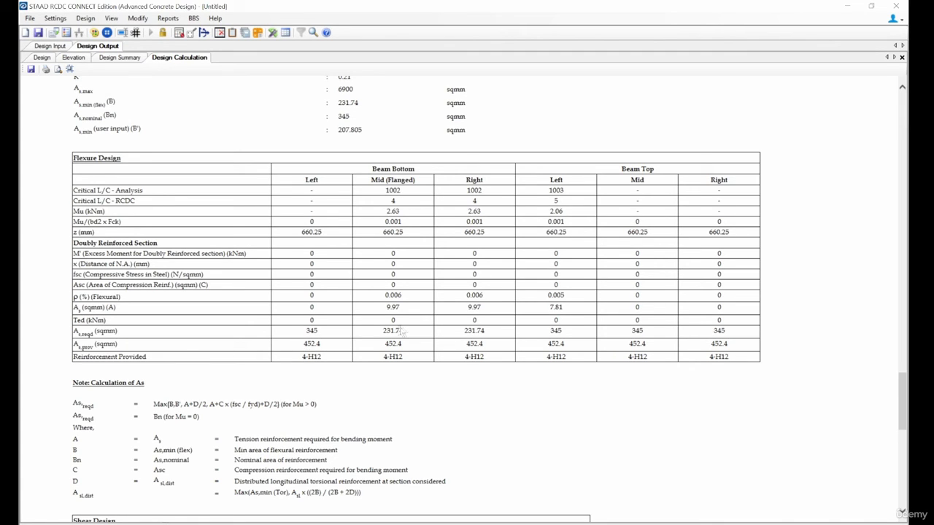
scroll(219, 299, "down", 5)
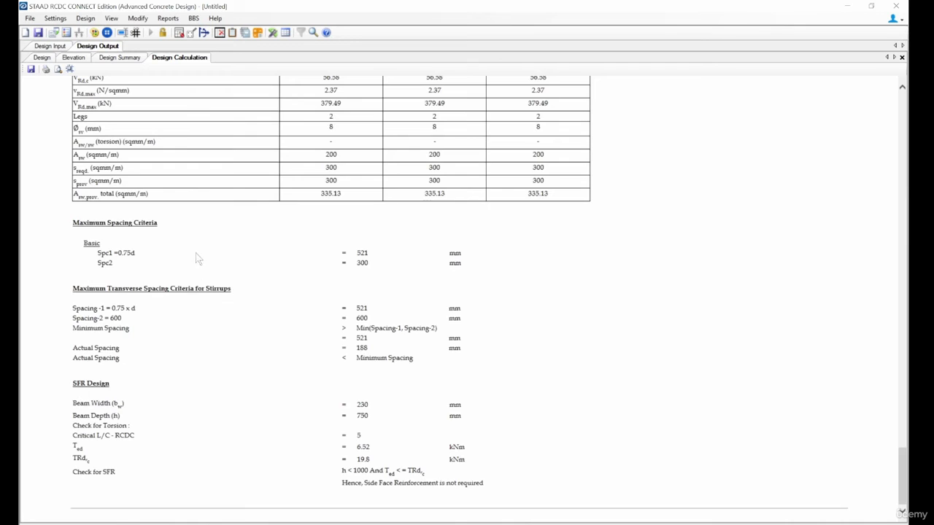
scroll(199, 259, "up", 5)
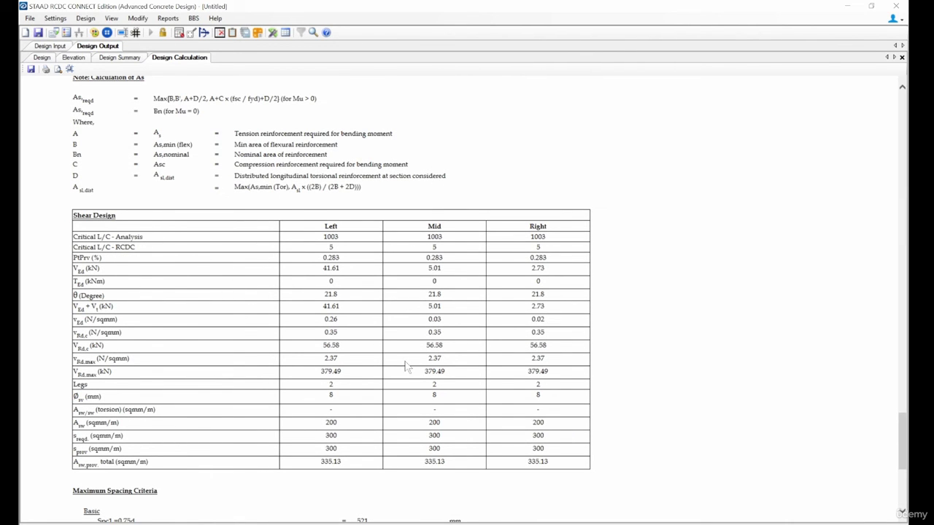
scroll(406, 367, "down", 5)
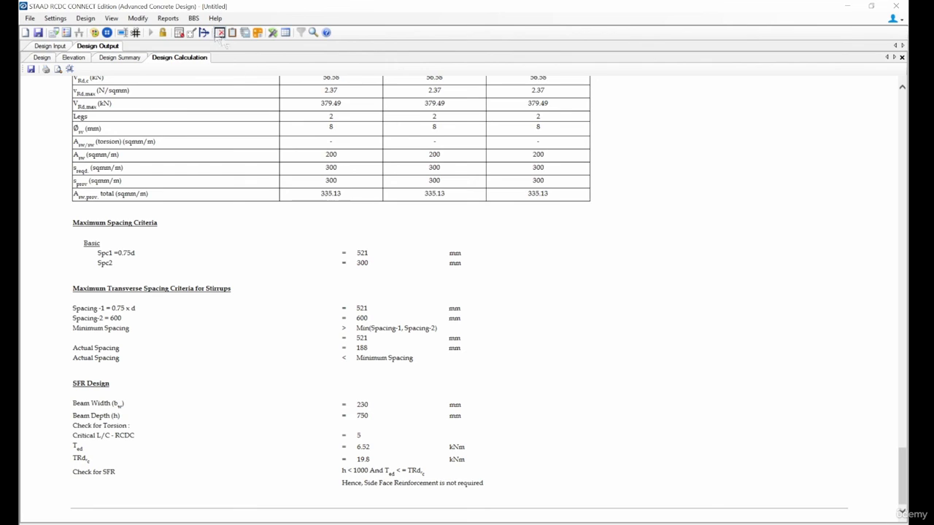
left_click(192, 18)
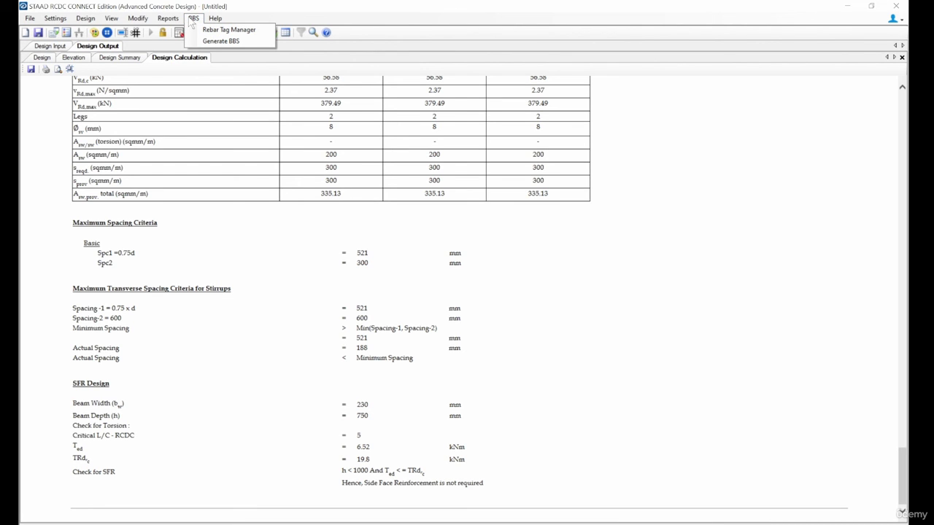
Start a bar bending schedule in Drawing format for group G2 beam B8
left_click(223, 41)
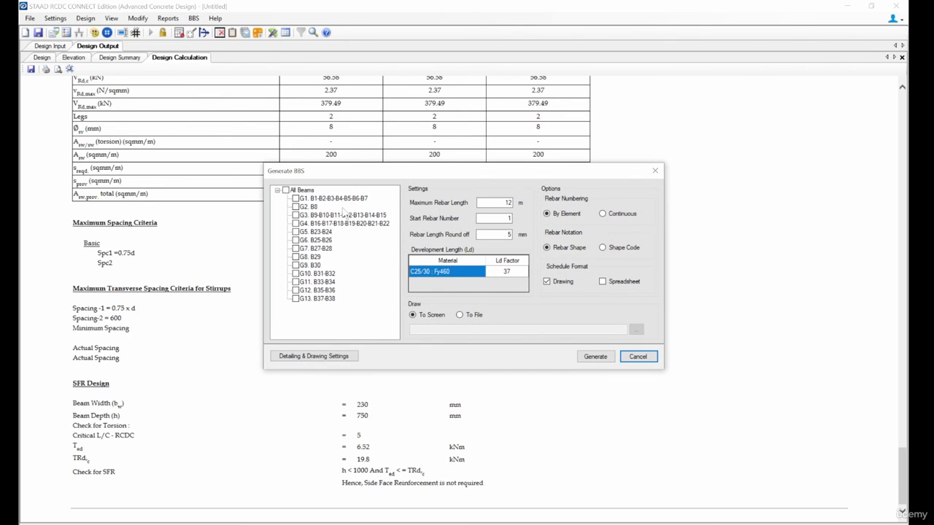
left_click(297, 207)
Generate the B8 BBS drawing listing 12 mm T1, 12 mm B2 and 8 mm S3 bars
left_click(605, 356)
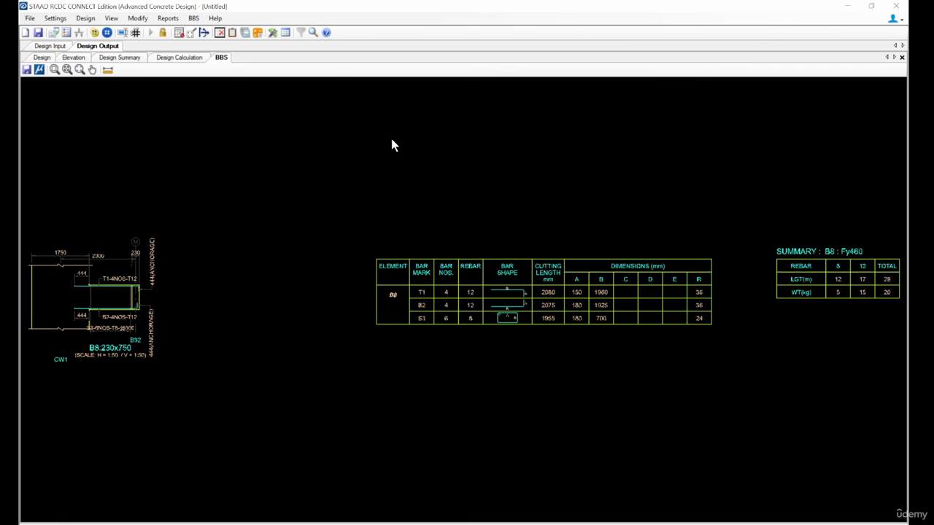